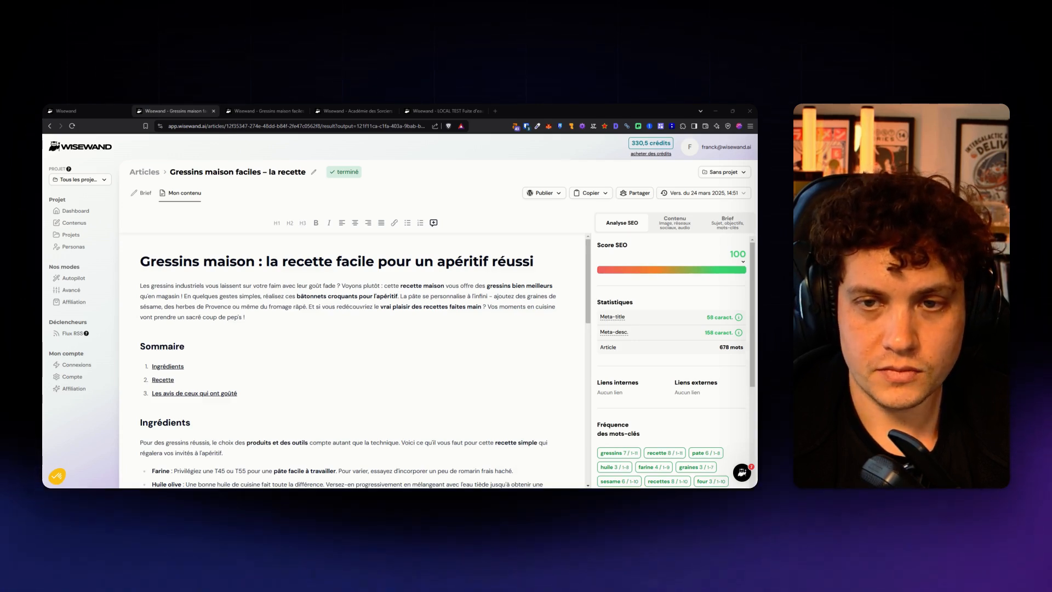
Read through the generated gressins article, from its introduction and ingredients to the recipe steps and the closing reviews section.
{"action": "mouse_move", "coordinate": [472, 296]}
{"action": "left_mouse_down"}
{"action": "mouse_move", "coordinate": [493, 296]}
{"action": "mouse_move", "coordinate": [480, 296]}
{"action": "left_mouse_up"}
{"action": "left_click", "coordinate": [469, 306]}
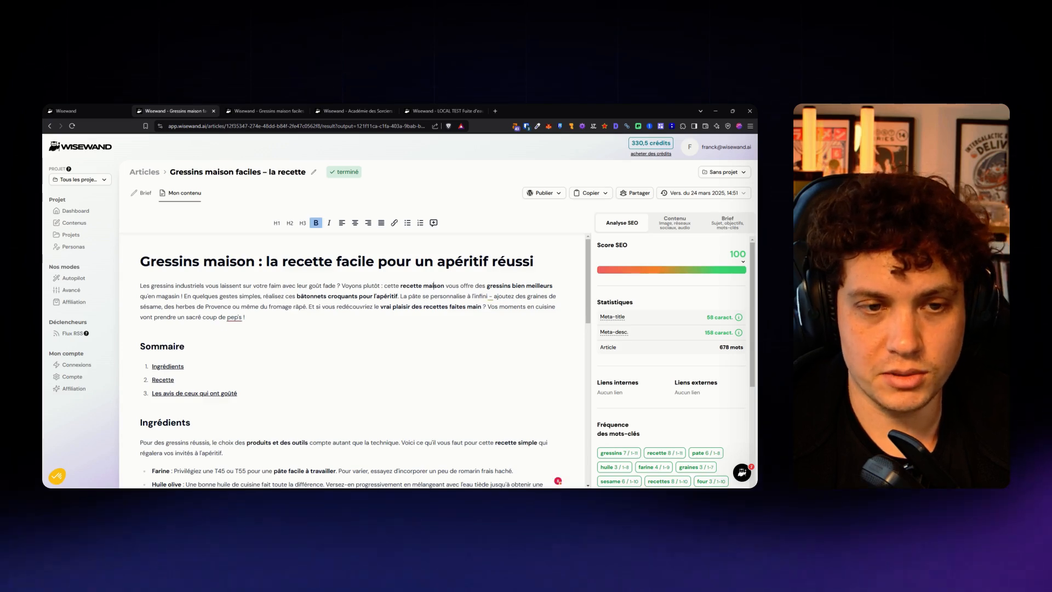
{"action": "scroll", "coordinate": [354, 356], "scroll_direction": "down", "scroll_amount": 4}
{"action": "scroll", "coordinate": [353, 356], "scroll_direction": "up", "scroll_amount": 1}
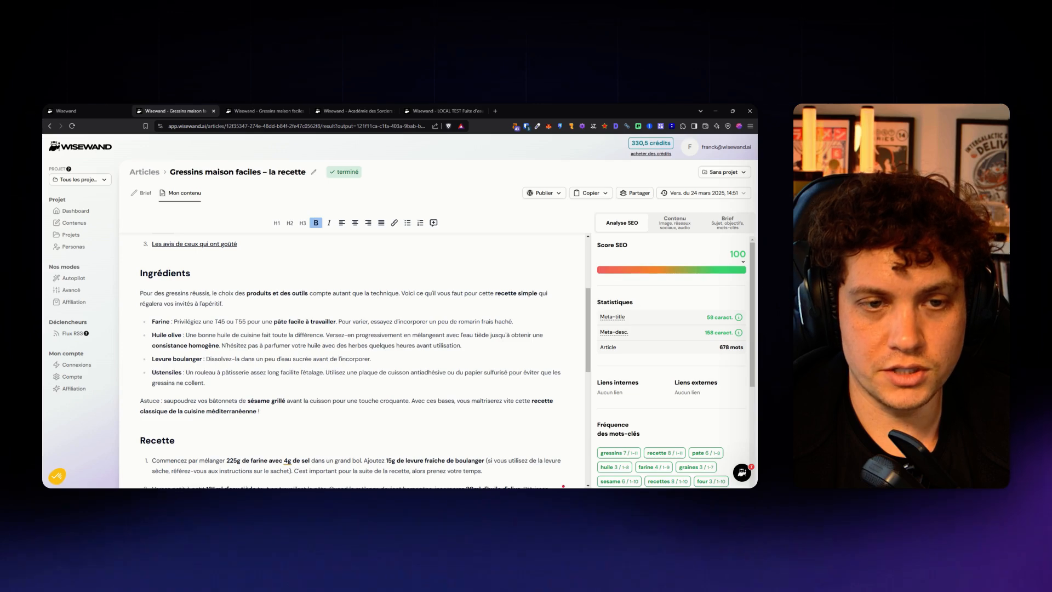
{"action": "left_click", "coordinate": [280, 345]}
{"action": "scroll", "coordinate": [354, 356], "scroll_direction": "down", "scroll_amount": 5}
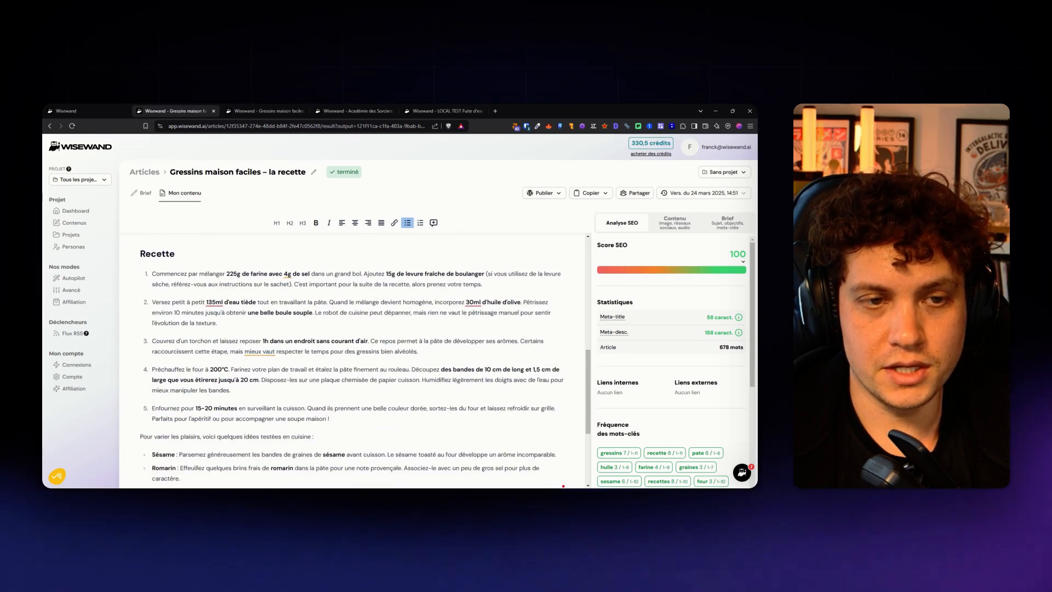
{"action": "left_click_drag", "start_coordinate": [264, 274], "coordinate": [227, 274]}
{"action": "left_click", "coordinate": [247, 274]}
{"action": "scroll", "coordinate": [246, 274], "scroll_direction": "down", "scroll_amount": 1}
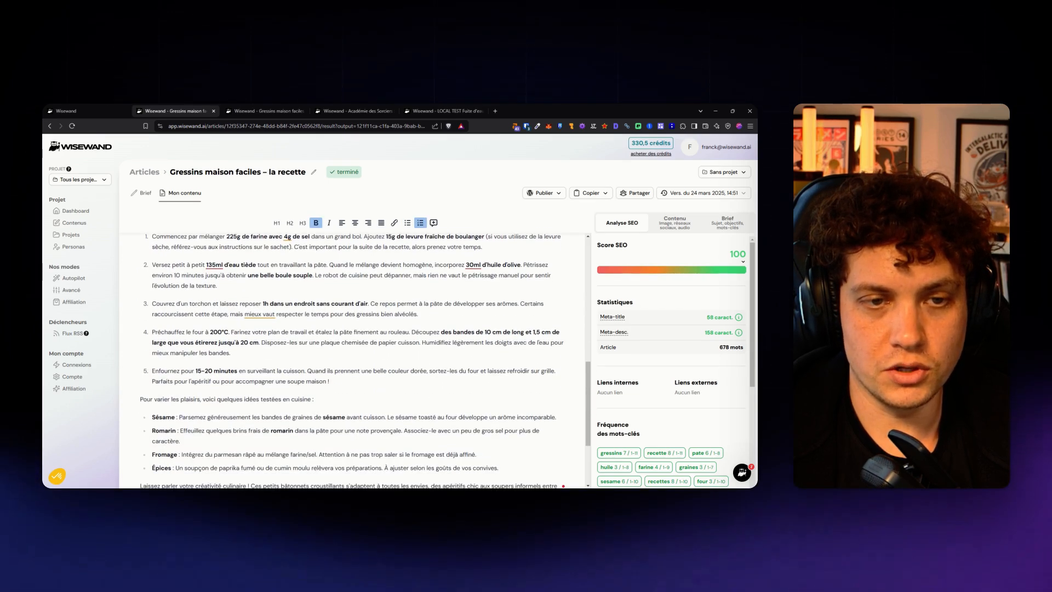
{"action": "scroll", "coordinate": [353, 356], "scroll_direction": "down", "scroll_amount": 3}
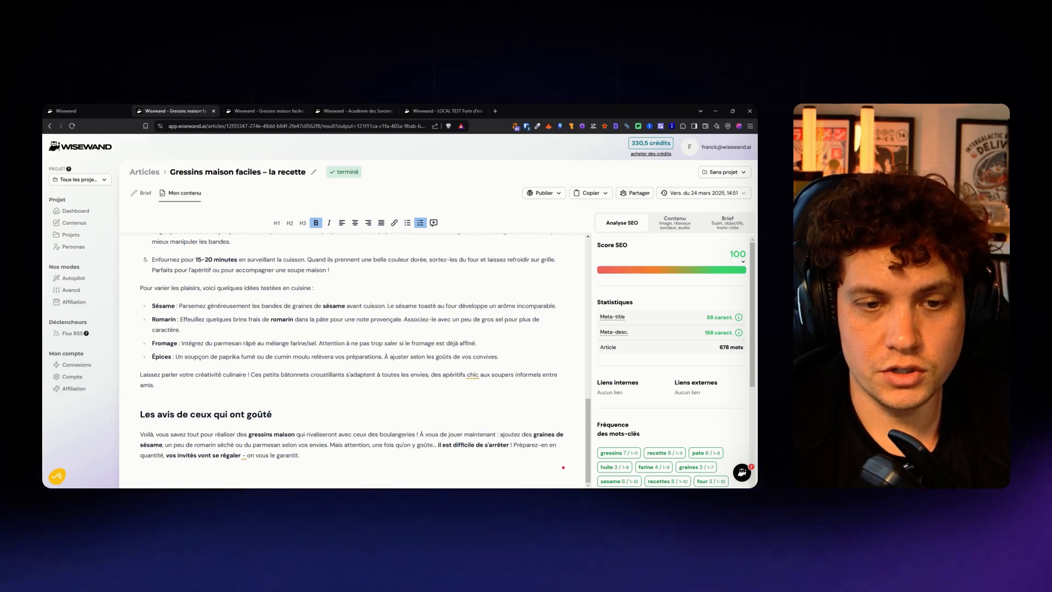
{"action": "scroll", "coordinate": [563, 467], "scroll_direction": "up", "scroll_amount": 15}
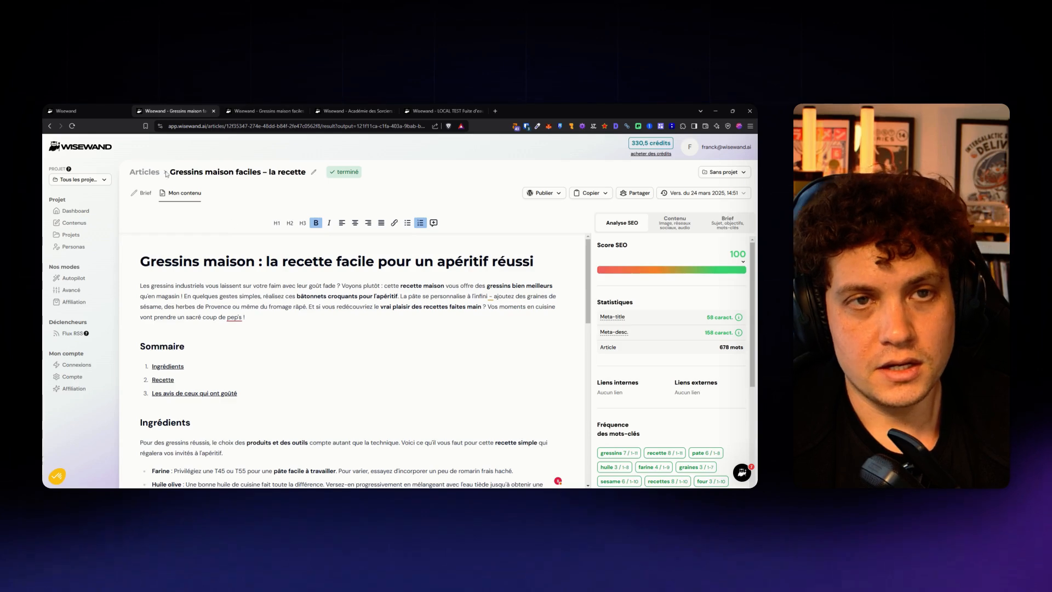
Open the Recettes persona from the personas list to view its style settings.
{"action": "left_click", "coordinate": [96, 113]}
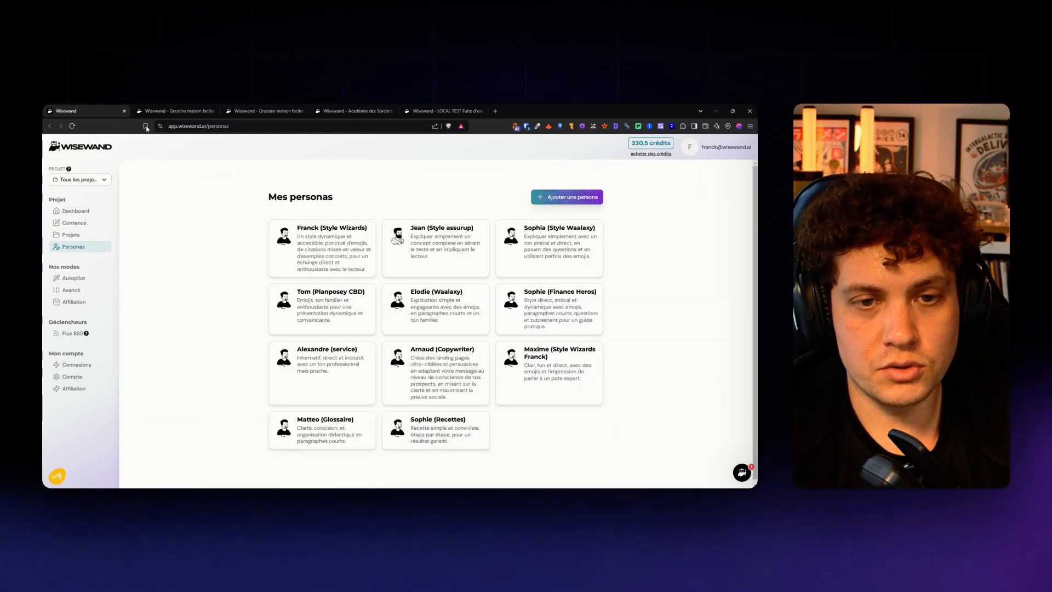
{"action": "left_click", "coordinate": [449, 431]}
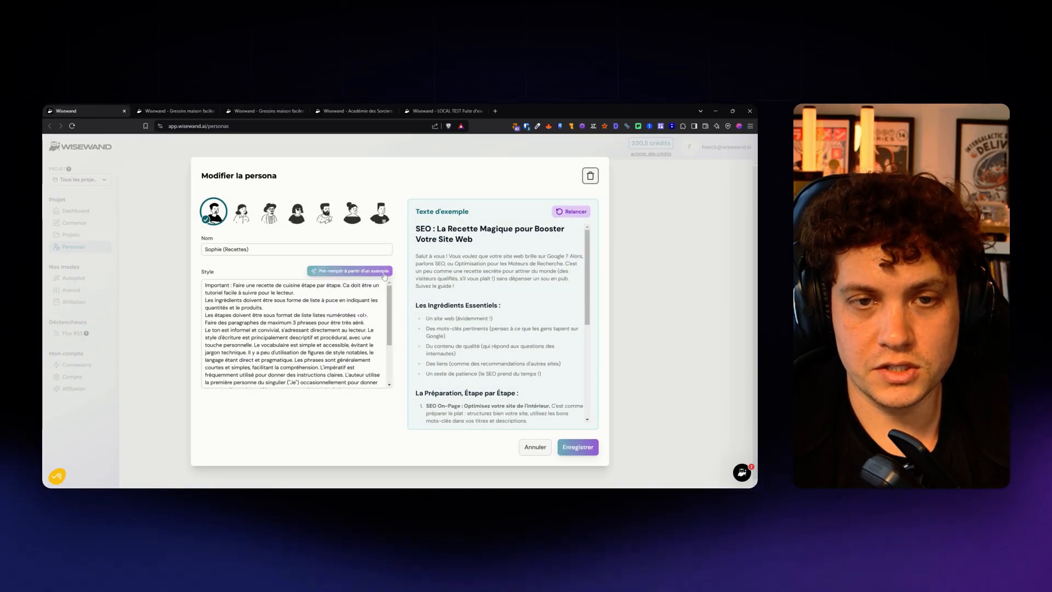
Open the source recipe linked in the gressins article's brief and select its text from the introduction through the baking instructions.
{"action": "key", "text": "ctrl+Tab"}
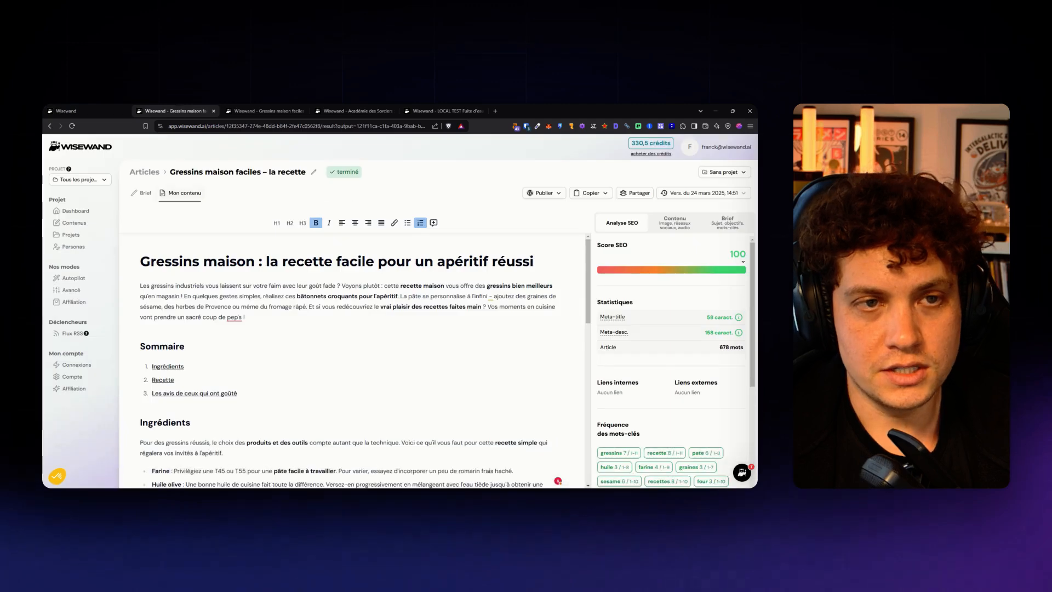
{"action": "left_click", "coordinate": [145, 193]}
{"action": "left_click_drag", "start_coordinate": [375, 229], "coordinate": [218, 229]}
{"action": "left_click_drag", "start_coordinate": [258, 228], "coordinate": [254, 114]}
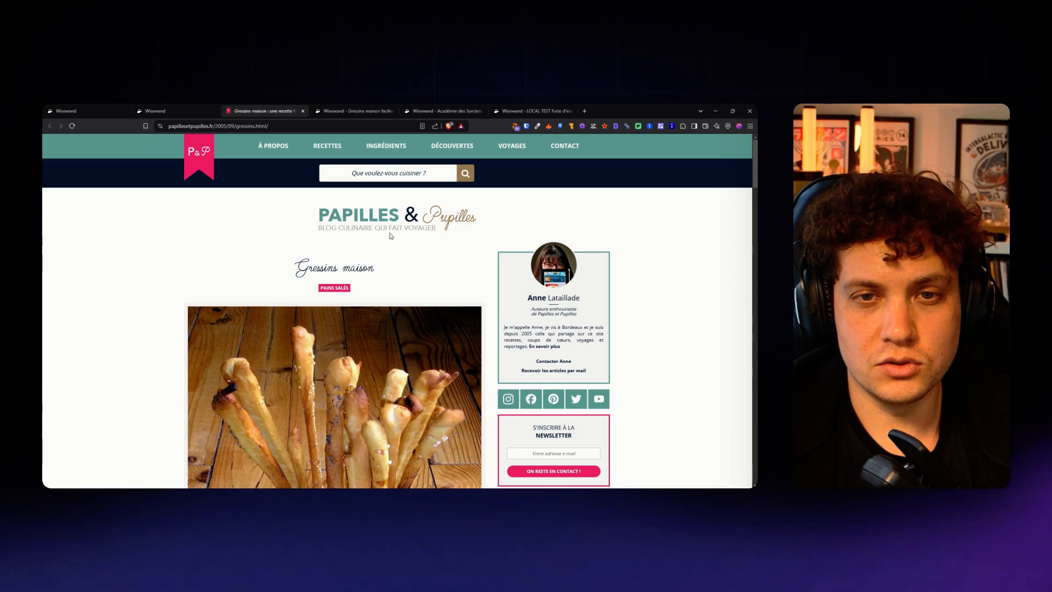
{"action": "scroll", "coordinate": [263, 241], "scroll_direction": "down", "scroll_amount": 8}
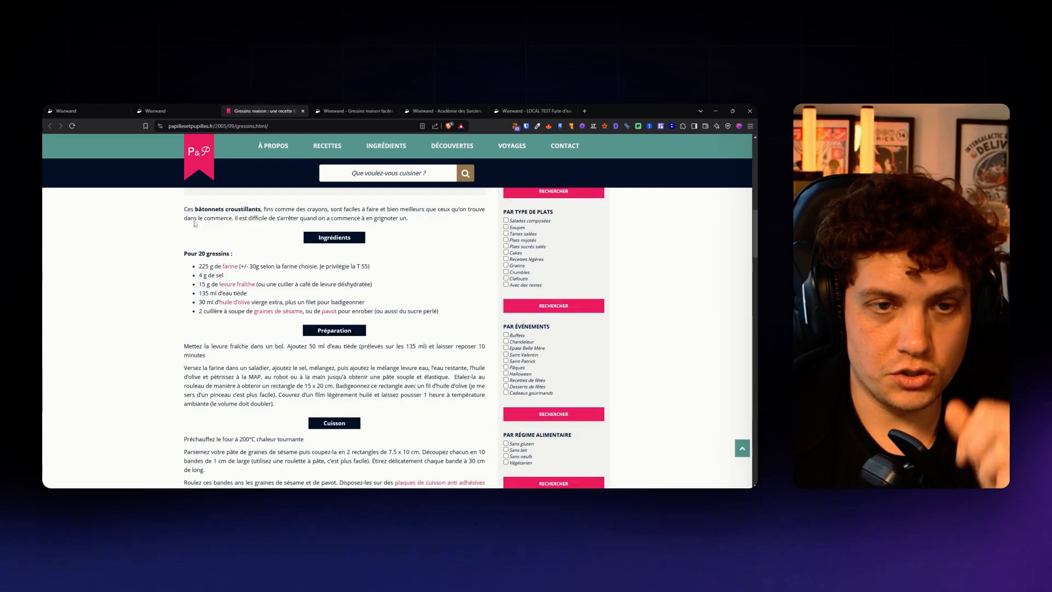
{"action": "left_click_drag", "start_coordinate": [183, 205], "coordinate": [353, 274]}
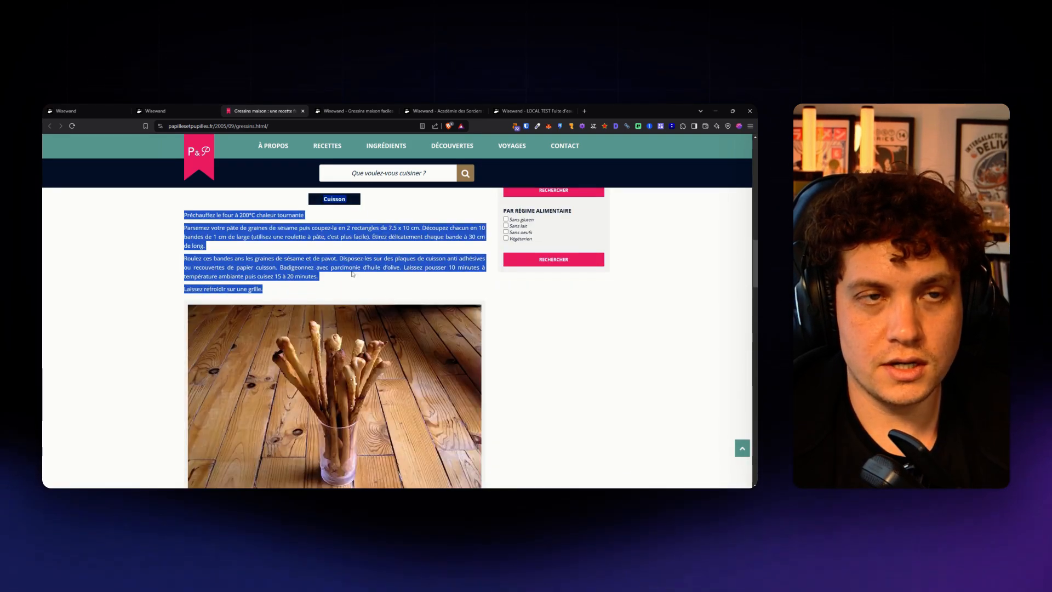
In the Recettes persona, view the option to pre-fill the style from an example text and dismiss it.
{"action": "left_click", "coordinate": [66, 111]}
{"action": "left_click", "coordinate": [335, 271]}
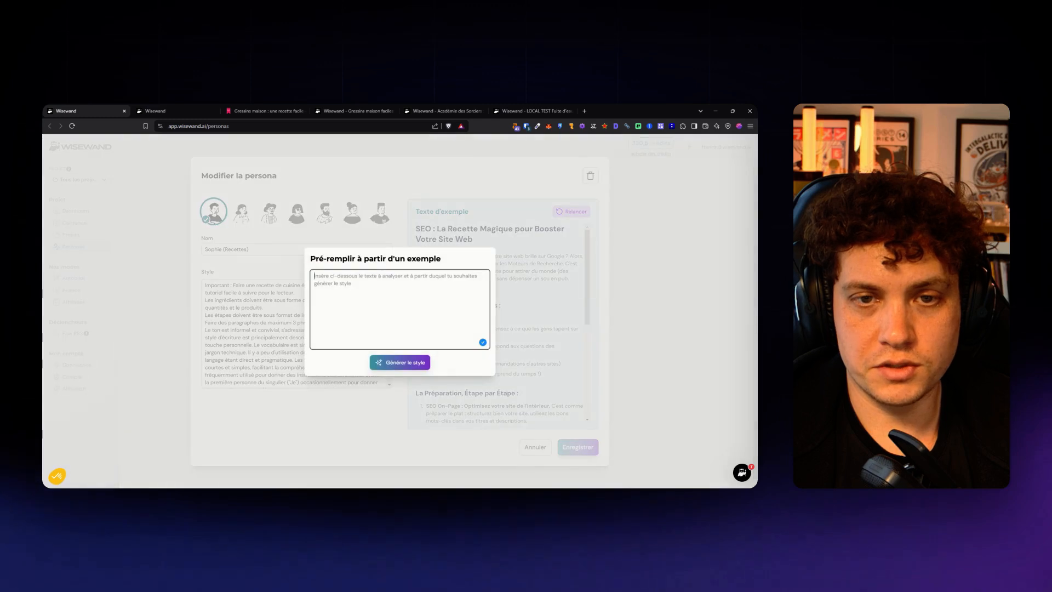
{"action": "left_click", "coordinate": [267, 272]}
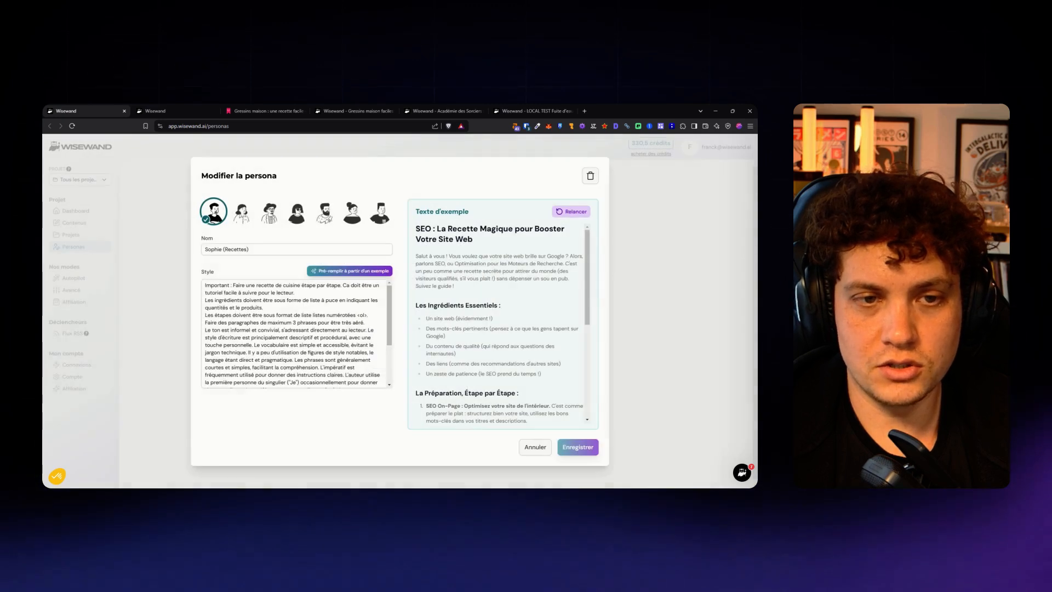
Review the persona's complete style instructions and the sample text generated from them.
{"action": "left_click_drag", "start_coordinate": [205, 330], "coordinate": [300, 384]}
{"action": "scroll", "coordinate": [325, 338], "scroll_direction": "down", "scroll_amount": 1}
{"action": "left_click", "coordinate": [326, 344]}
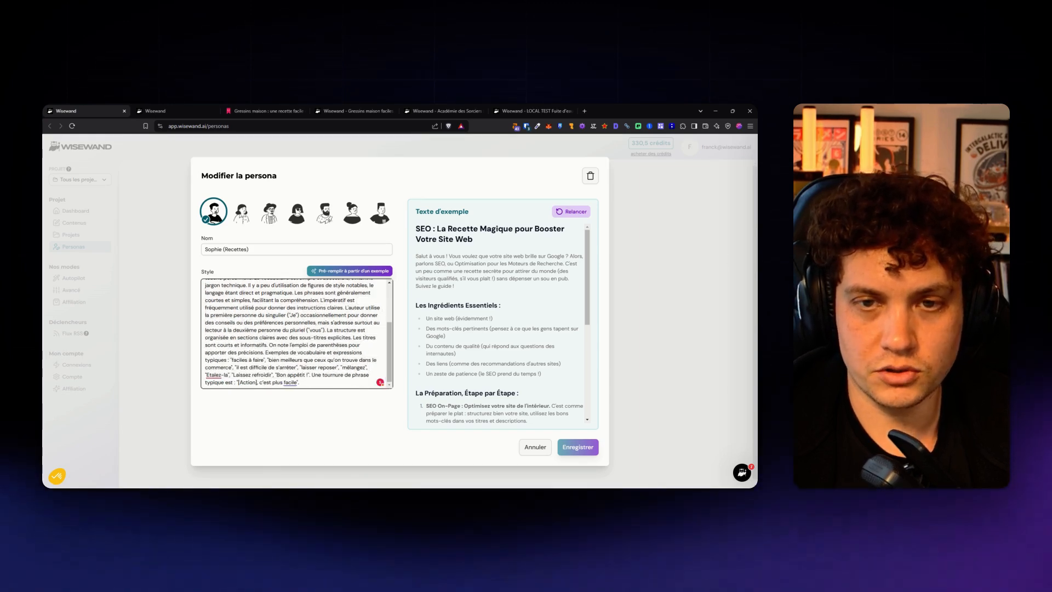
{"action": "scroll", "coordinate": [263, 300], "scroll_direction": "up", "scroll_amount": 3}
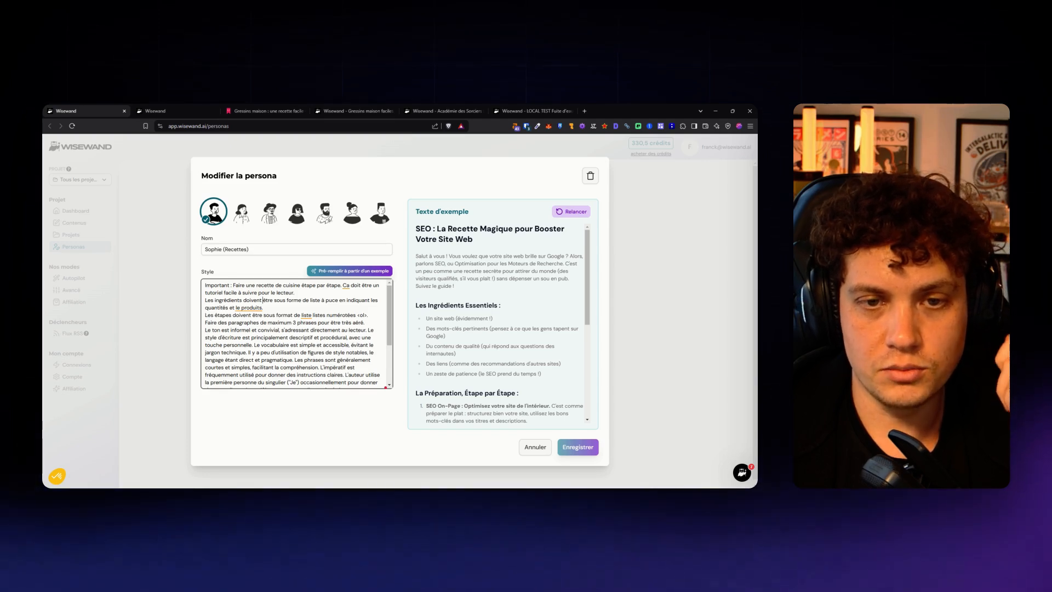
{"action": "scroll", "coordinate": [422, 296], "scroll_direction": "down", "scroll_amount": 2}
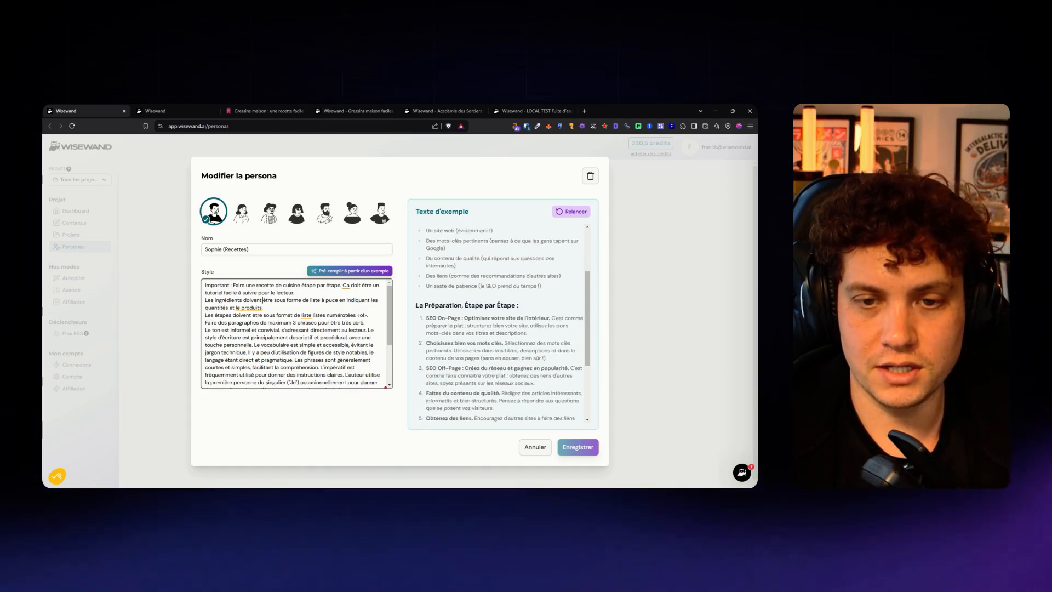
{"action": "left_click", "coordinate": [420, 263]}
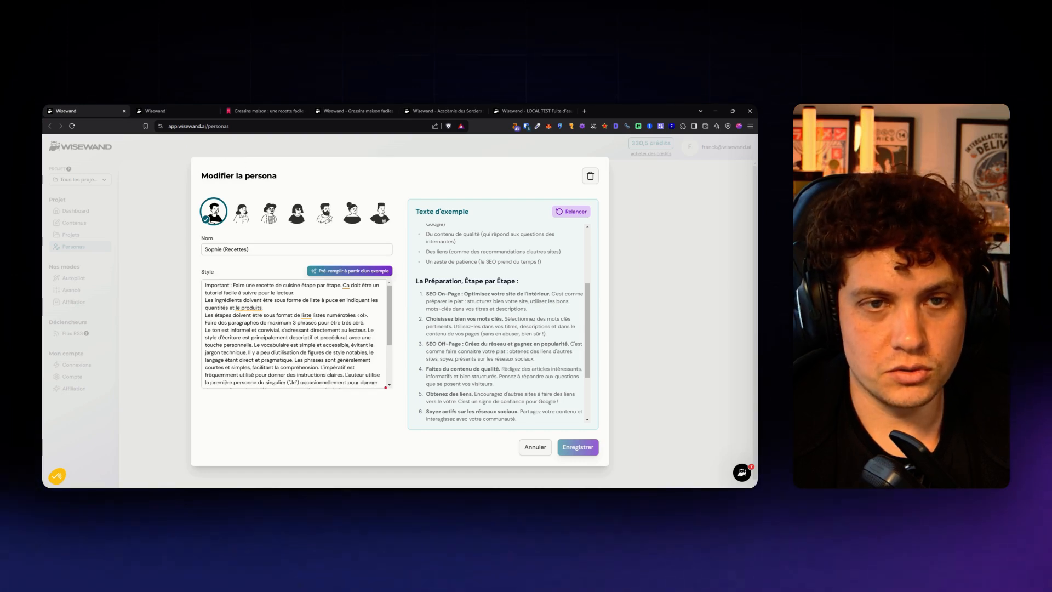
Check the article brief's main prompt against the source recipe page and the Recettes persona.
{"action": "left_click", "coordinate": [179, 108]}
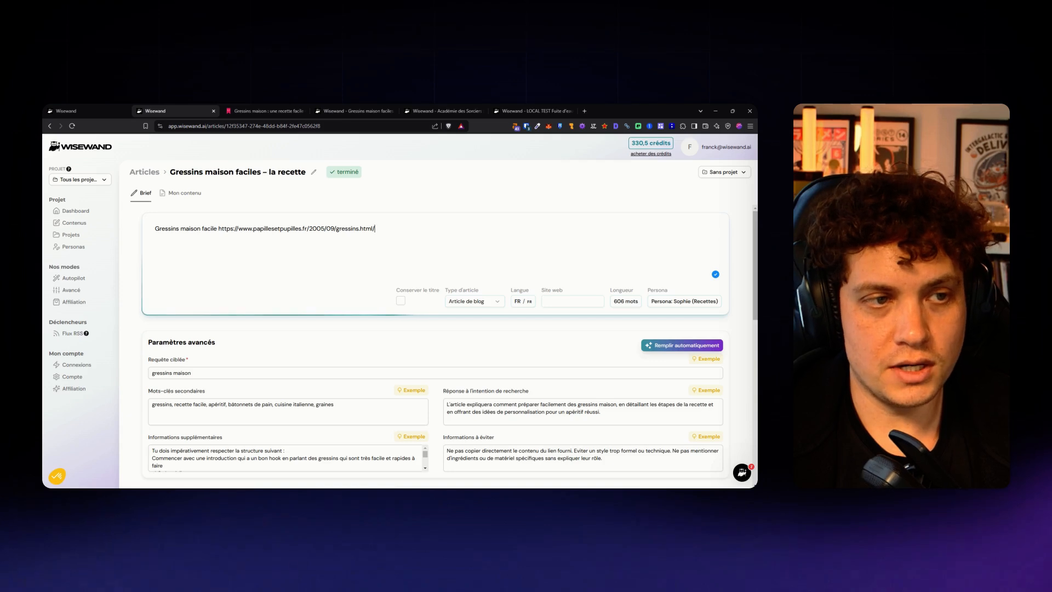
{"action": "left_click", "coordinate": [455, 223]}
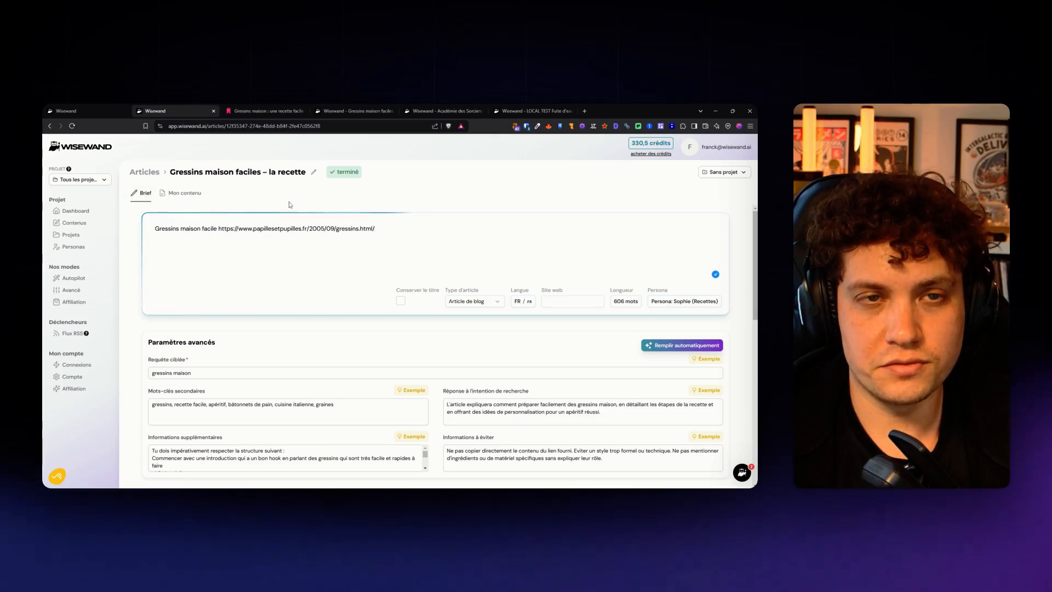
{"action": "left_click", "coordinate": [270, 110]}
{"action": "left_click", "coordinate": [88, 110]}
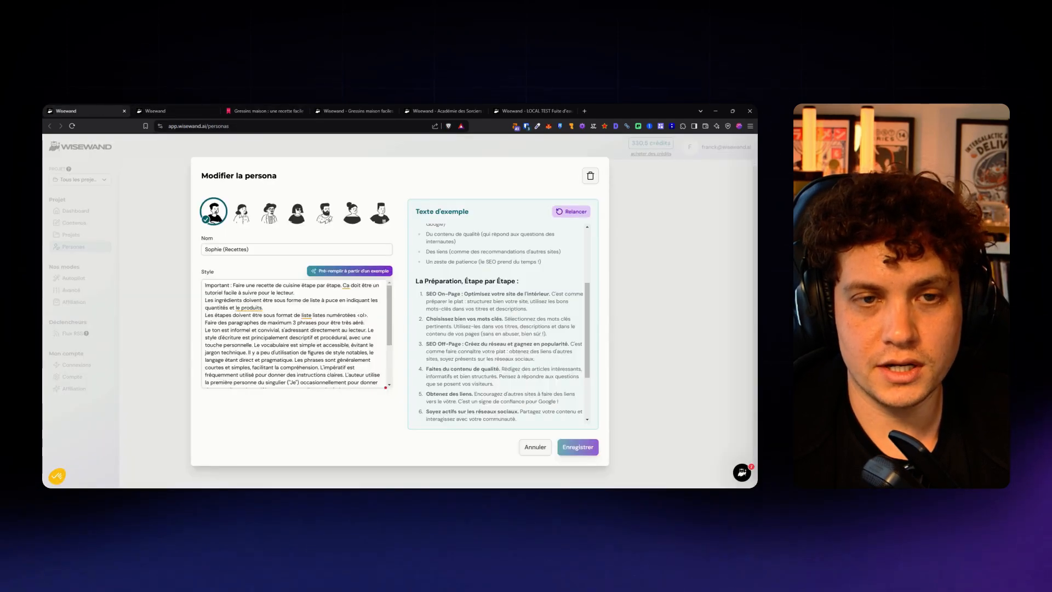
{"action": "left_click", "coordinate": [175, 111]}
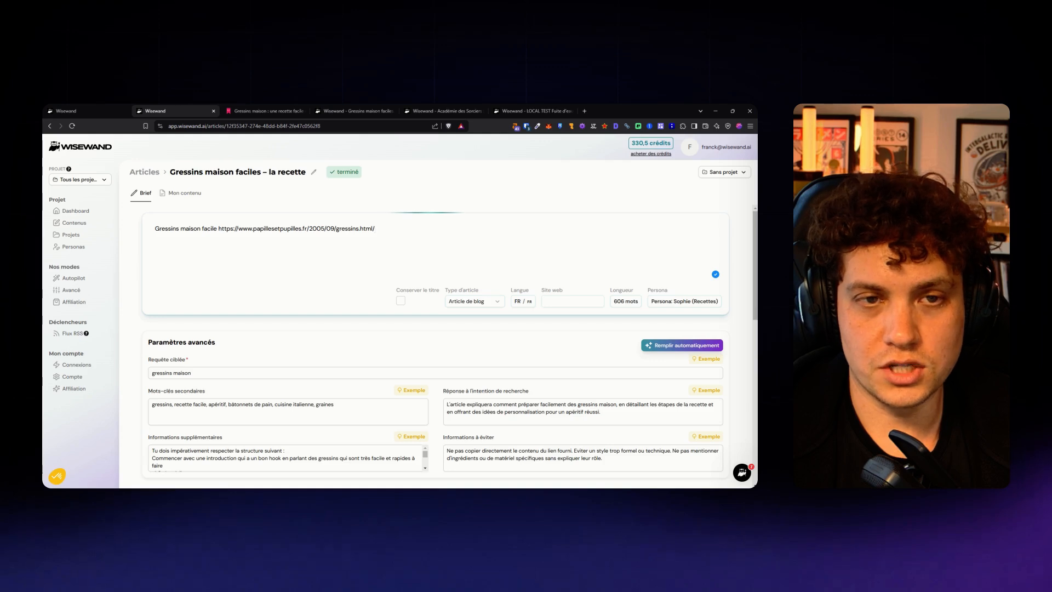
View the article length options in the brief and close them without making a change.
{"action": "left_click", "coordinate": [636, 303]}
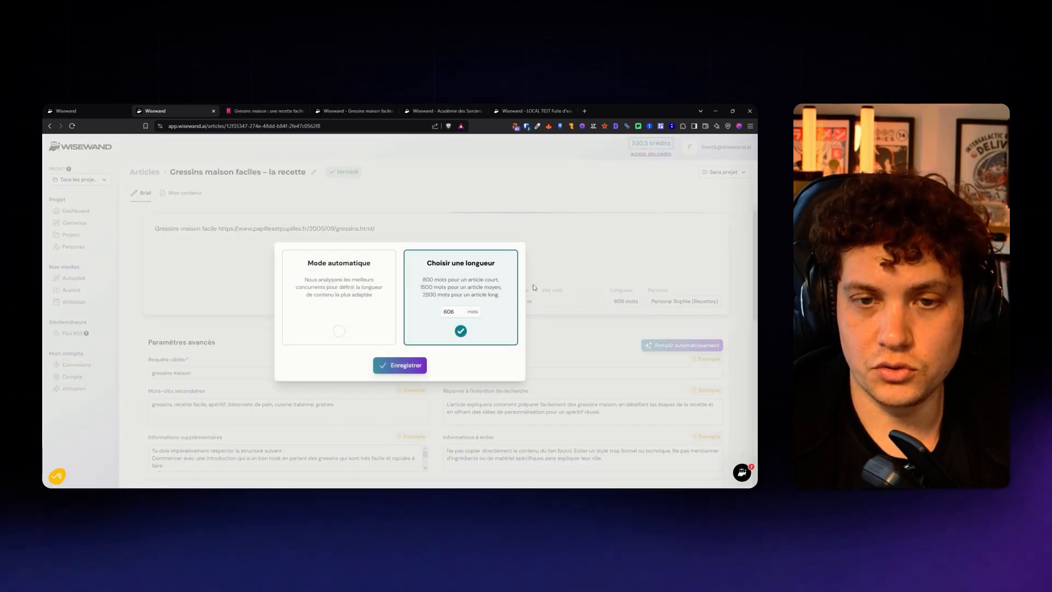
{"action": "left_click", "coordinate": [583, 262]}
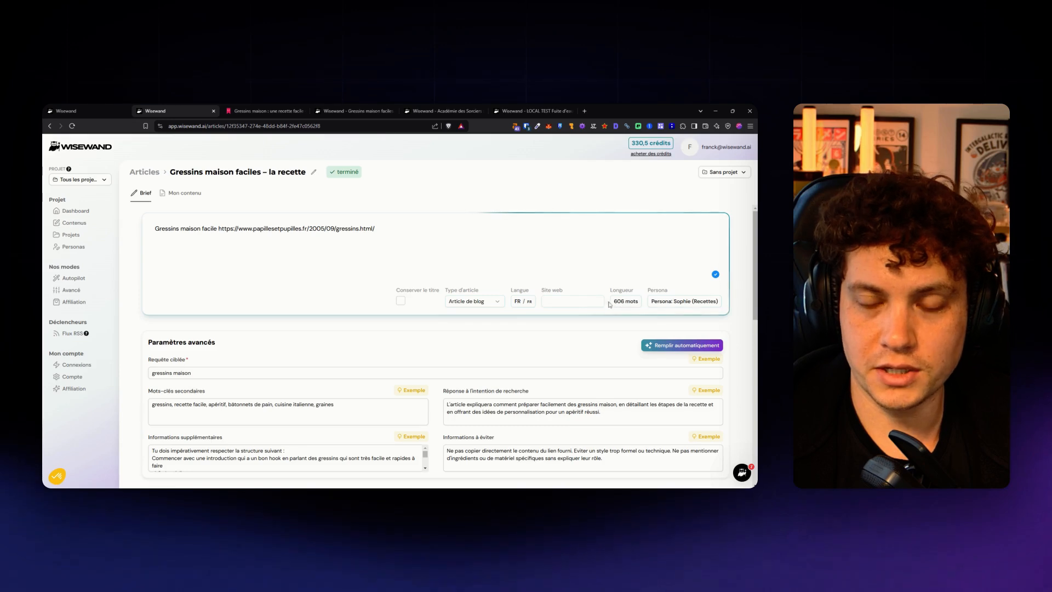
{"action": "mouse_move", "coordinate": [572, 317]}
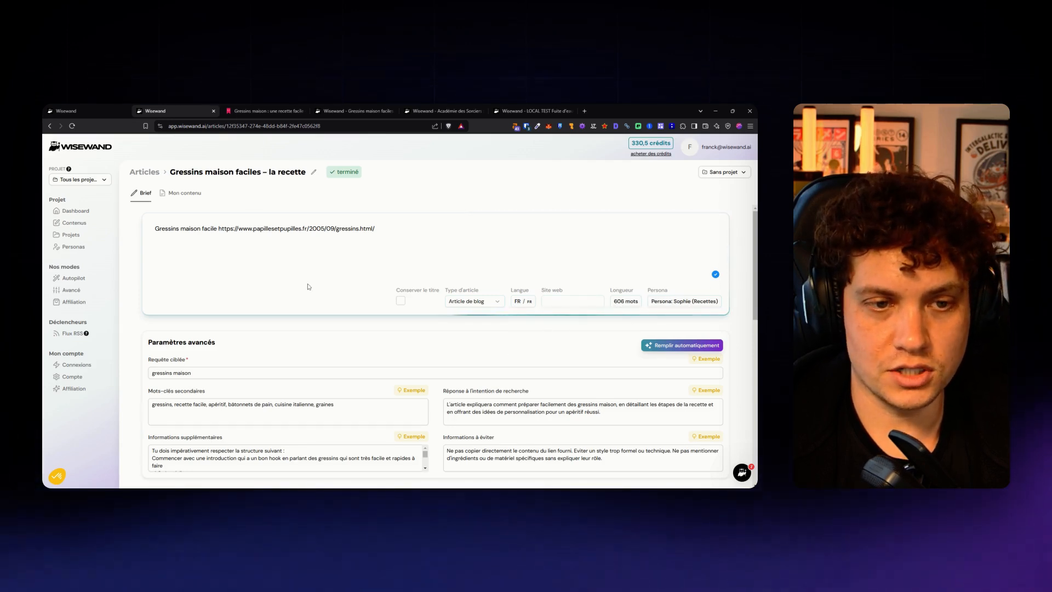
Examine the imposed article structure in the brief's supplementary information, including the Ingrédients and Recette headings.
{"action": "scroll", "coordinate": [329, 290], "scroll_direction": "down", "scroll_amount": 1}
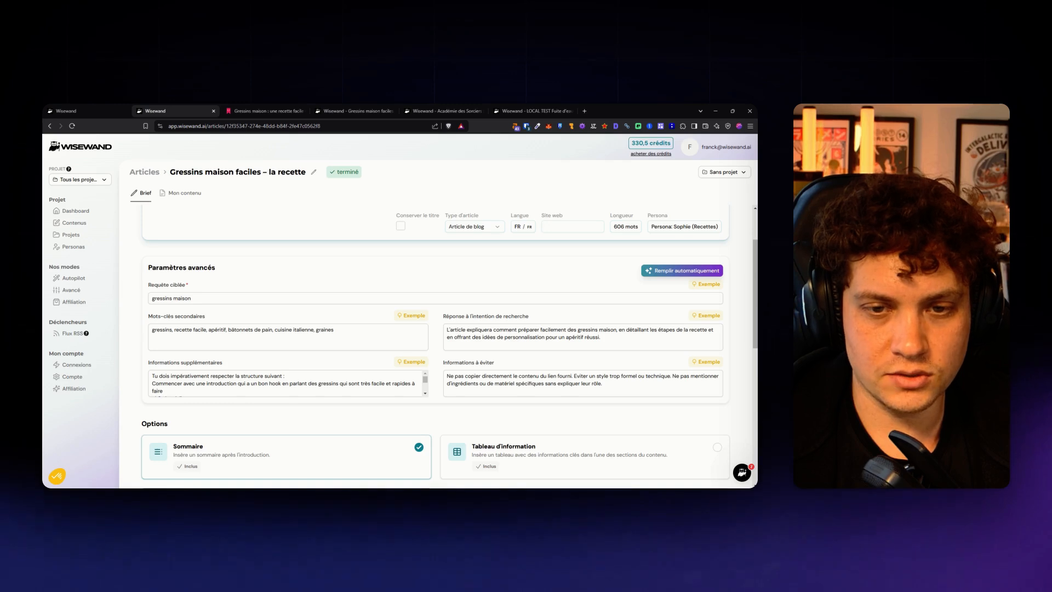
{"action": "scroll", "coordinate": [287, 383], "scroll_direction": "down", "scroll_amount": 3}
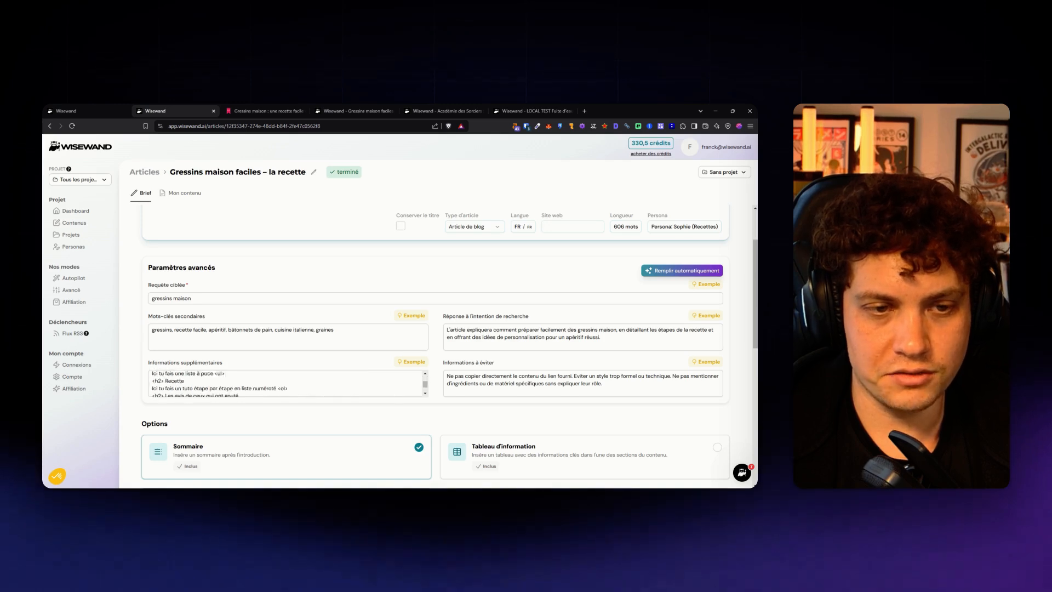
{"action": "left_click", "coordinate": [425, 393]}
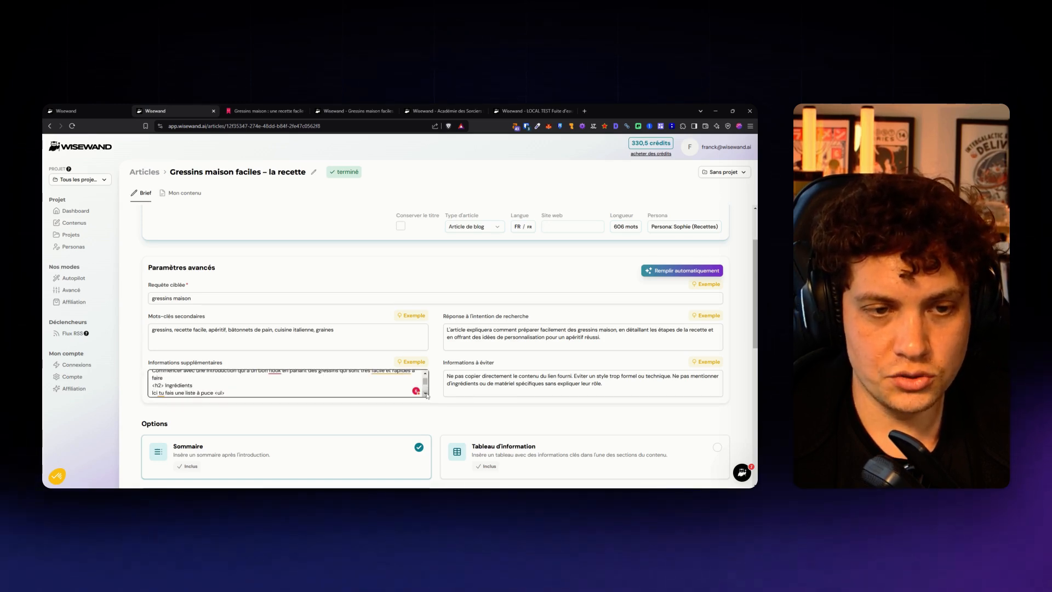
{"action": "scroll", "coordinate": [425, 393], "scroll_direction": "down", "scroll_amount": 2}
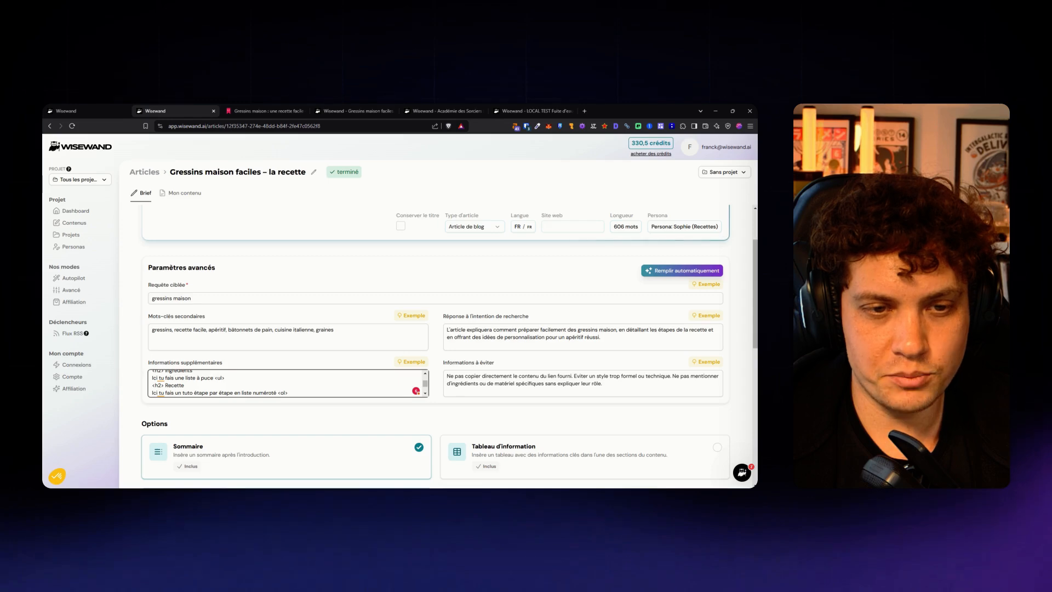
Revisit the persona and the source recipe, and inspect the generated article's summary and ingredients list.
{"action": "left_click", "coordinate": [85, 111]}
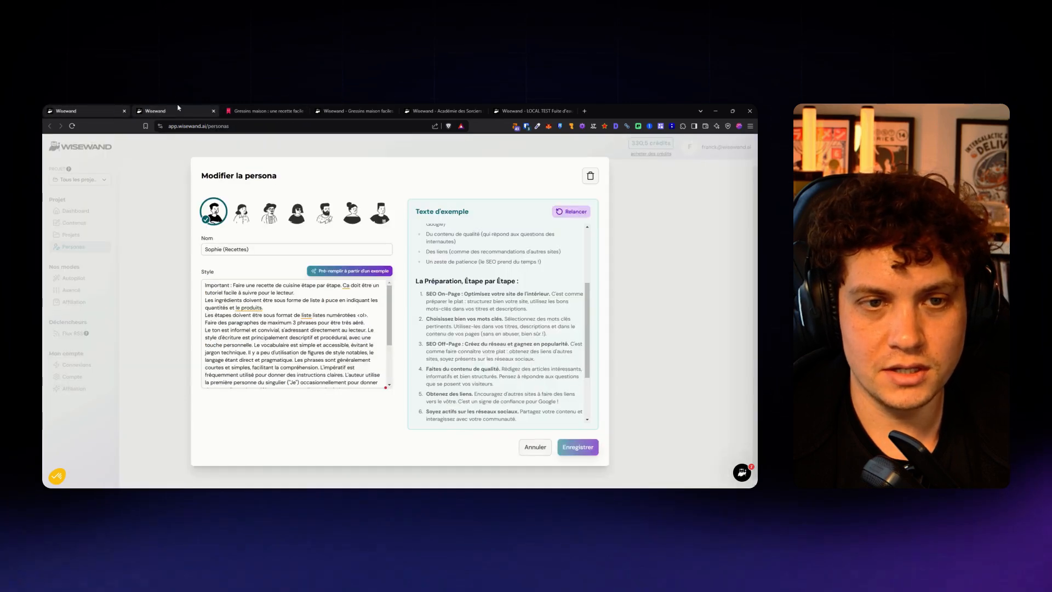
{"action": "left_click", "coordinate": [262, 111]}
{"action": "left_click", "coordinate": [351, 111]}
{"action": "scroll", "coordinate": [362, 361], "scroll_direction": "down", "scroll_amount": 1}
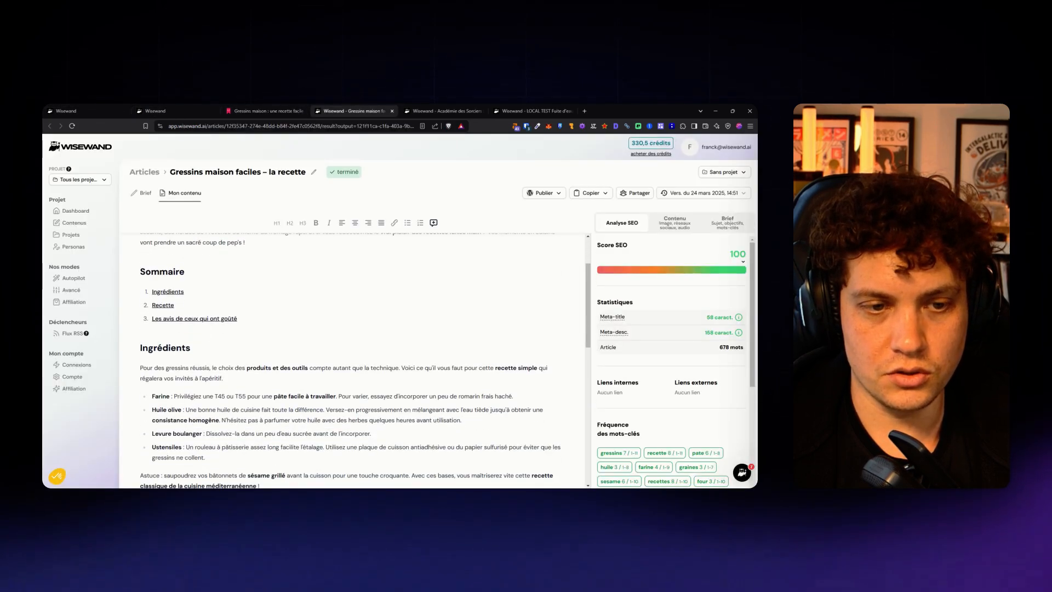
Compare the brief's instructions for the Recette and reviews headings with the recipe section of the generated article.
{"action": "left_click", "coordinate": [178, 111]}
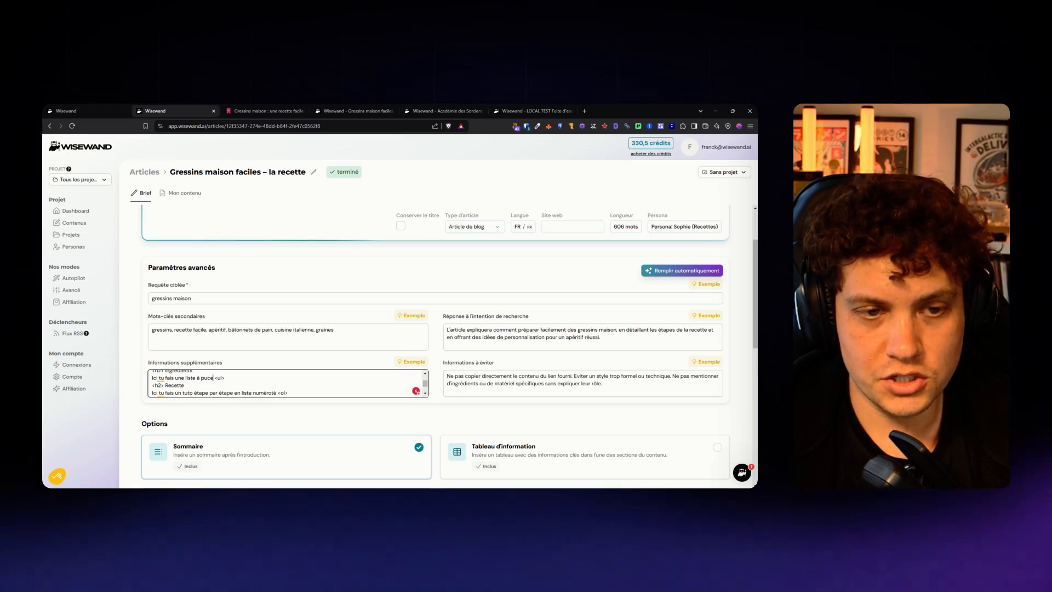
{"action": "scroll", "coordinate": [424, 392], "scroll_direction": "down", "scroll_amount": 1}
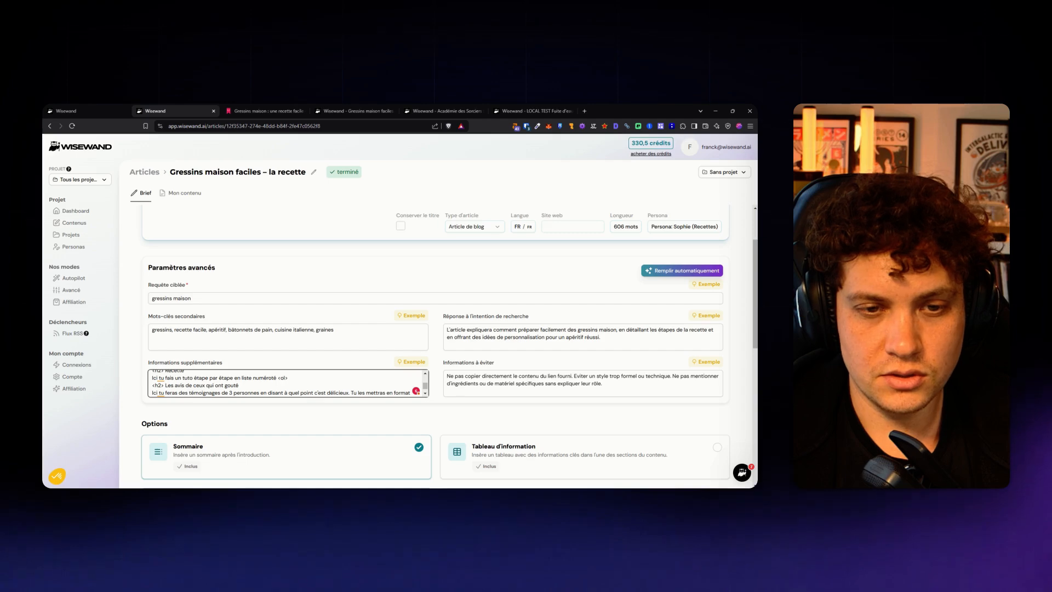
{"action": "left_click", "coordinate": [337, 111]}
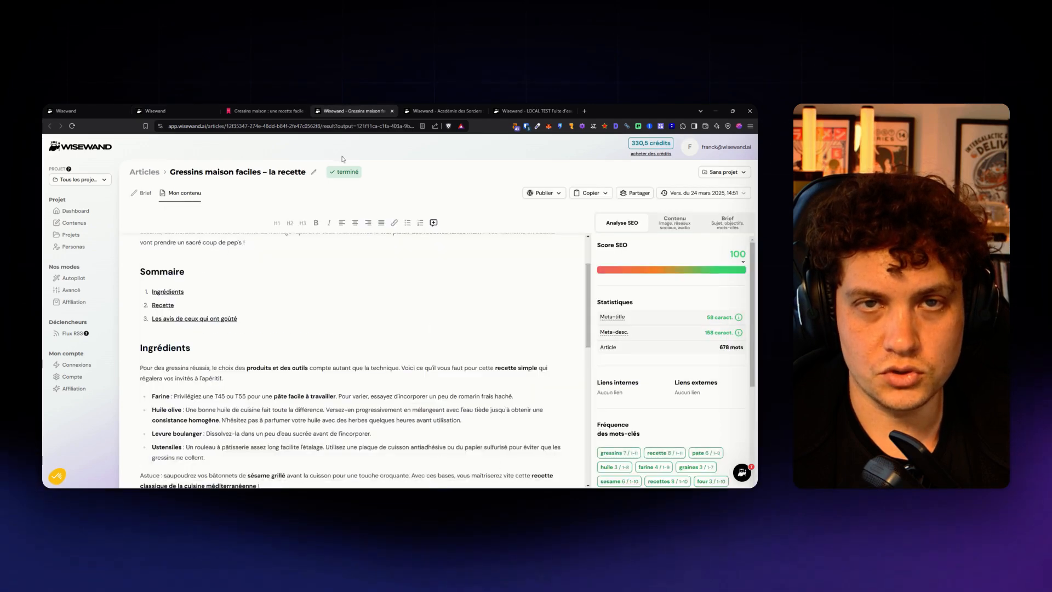
{"action": "scroll", "coordinate": [351, 356], "scroll_direction": "down", "scroll_amount": 5}
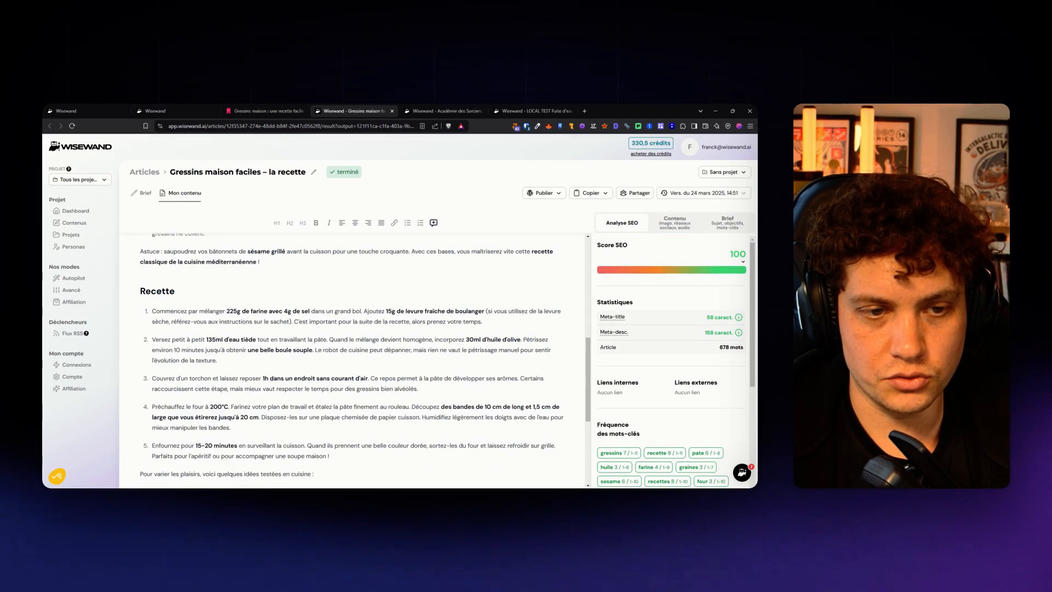
Compare the brief's blockquote testimonial instruction with the generated article's closing section, Les avis de ceux qui ont goûté.
{"action": "scroll", "coordinate": [366, 360], "scroll_direction": "down", "scroll_amount": 2}
{"action": "scroll", "coordinate": [365, 361], "scroll_direction": "up", "scroll_amount": 1}
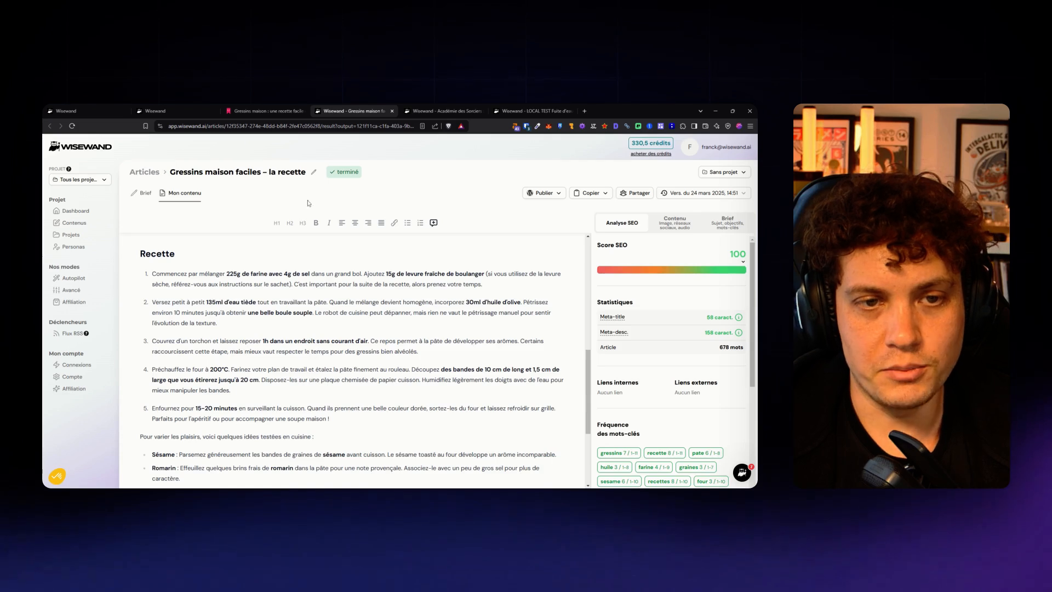
{"action": "left_click", "coordinate": [184, 113]}
{"action": "scroll", "coordinate": [277, 372], "scroll_direction": "down", "scroll_amount": 1}
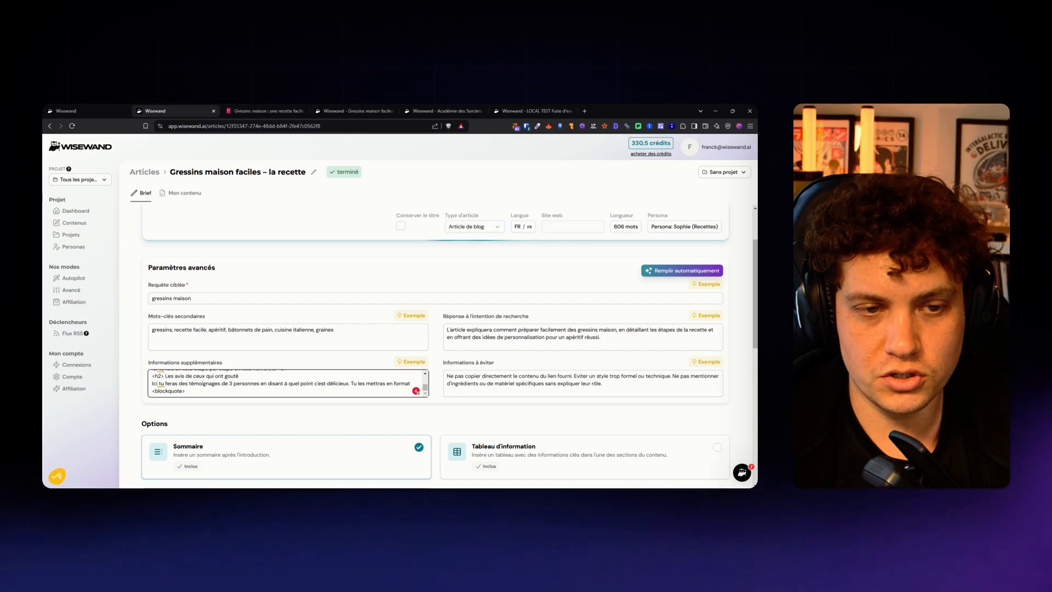
{"action": "left_click", "coordinate": [337, 109]}
{"action": "scroll", "coordinate": [351, 351], "scroll_direction": "down", "scroll_amount": 4}
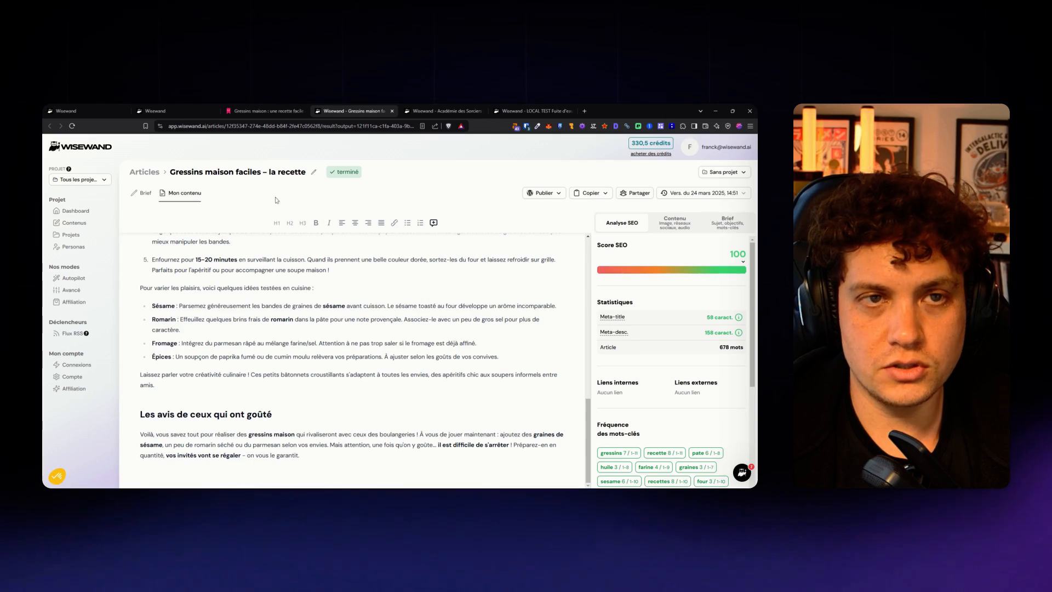
Close the Recettes persona without saving, open the first persona (Style Wizards), and examine its full style instructions.
{"action": "left_click", "coordinate": [95, 113]}
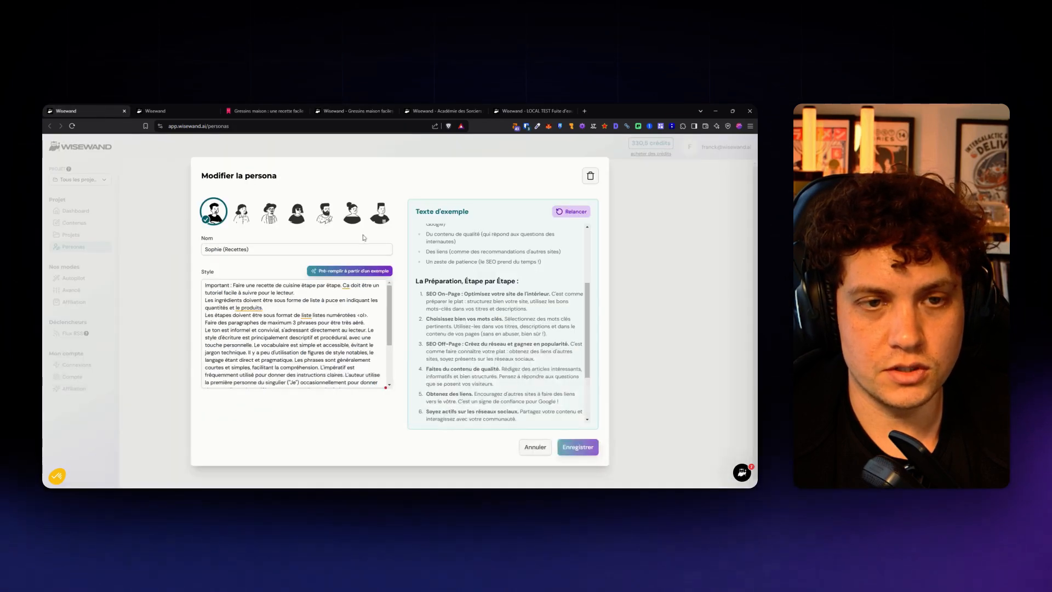
{"action": "key", "text": "Escape"}
{"action": "left_click", "coordinate": [271, 248]}
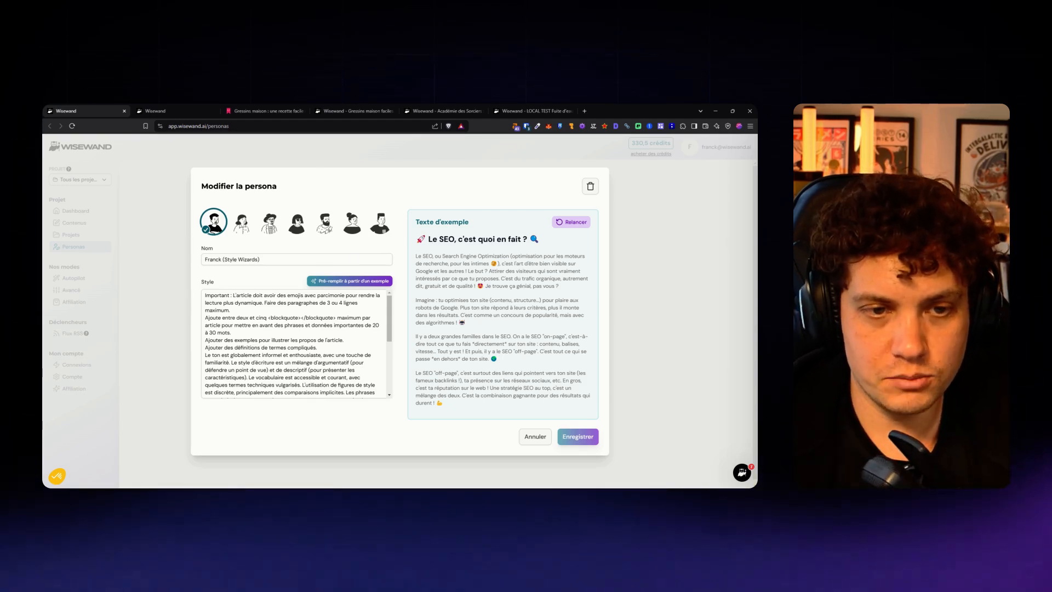
{"action": "left_click_drag", "start_coordinate": [205, 356], "coordinate": [345, 378]}
{"action": "scroll", "coordinate": [293, 376], "scroll_direction": "down", "scroll_amount": 4}
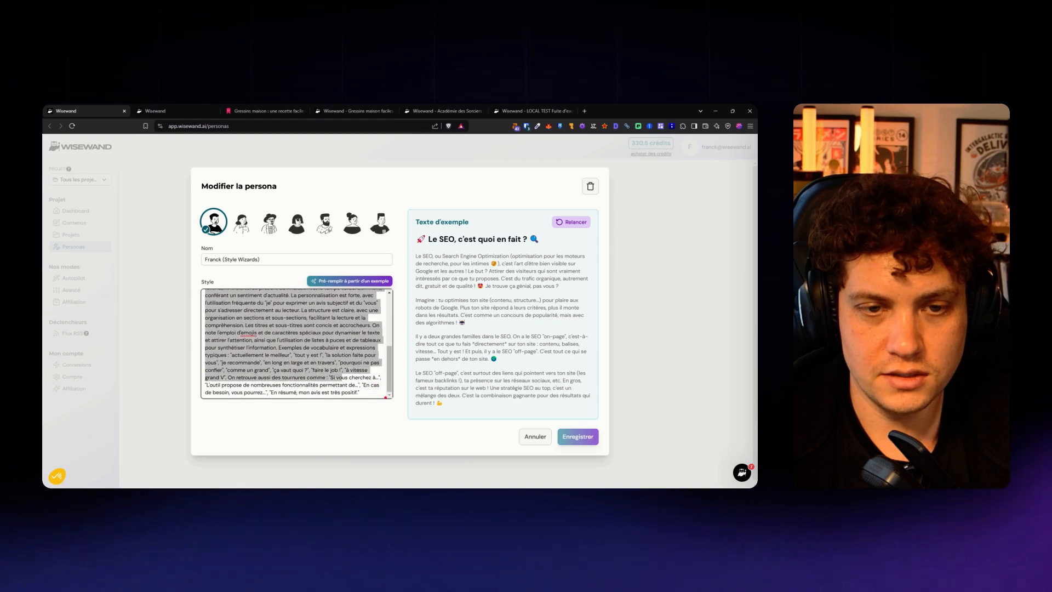
{"action": "left_click", "coordinate": [345, 377]}
{"action": "scroll", "coordinate": [345, 378], "scroll_direction": "up", "scroll_amount": 6}
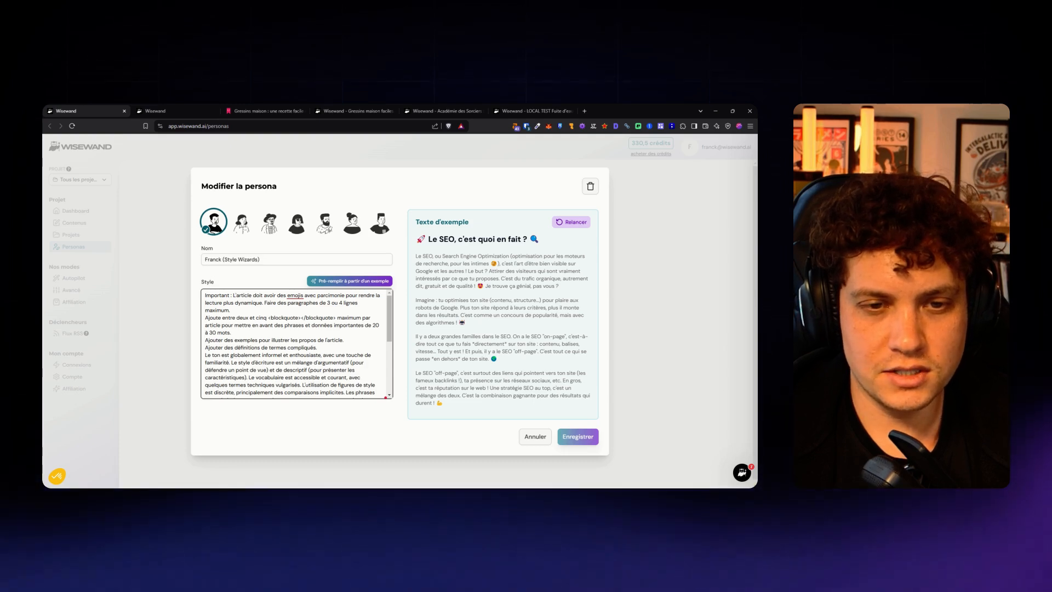
Regenerate the Style Wizards persona's example text, inspect its blockquotes, examples and definitions, and close the persona without saving.
{"action": "left_click", "coordinate": [569, 223]}
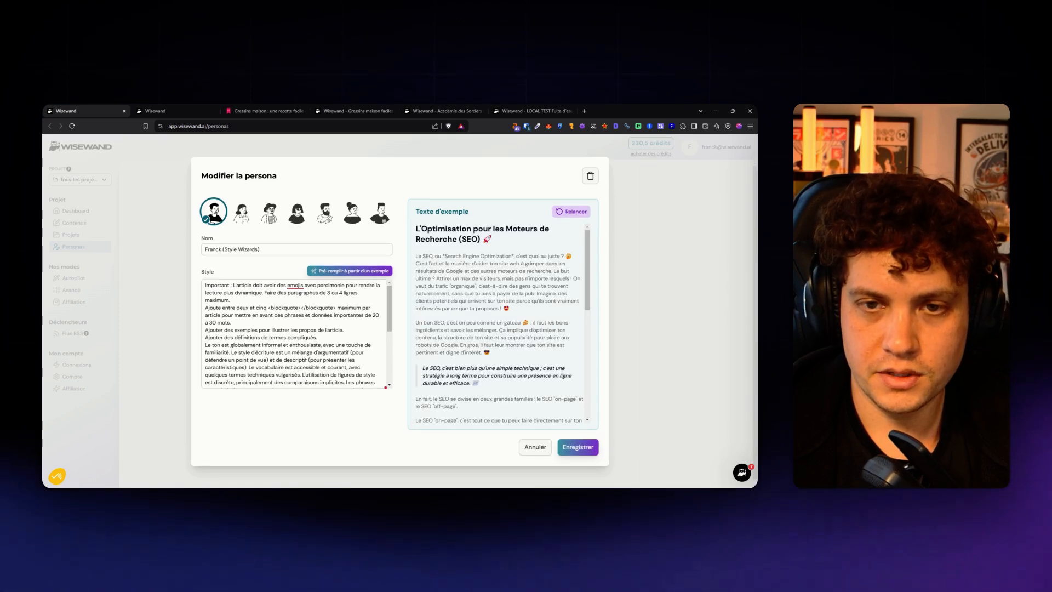
{"action": "scroll", "coordinate": [506, 236], "scroll_direction": "down", "scroll_amount": 2}
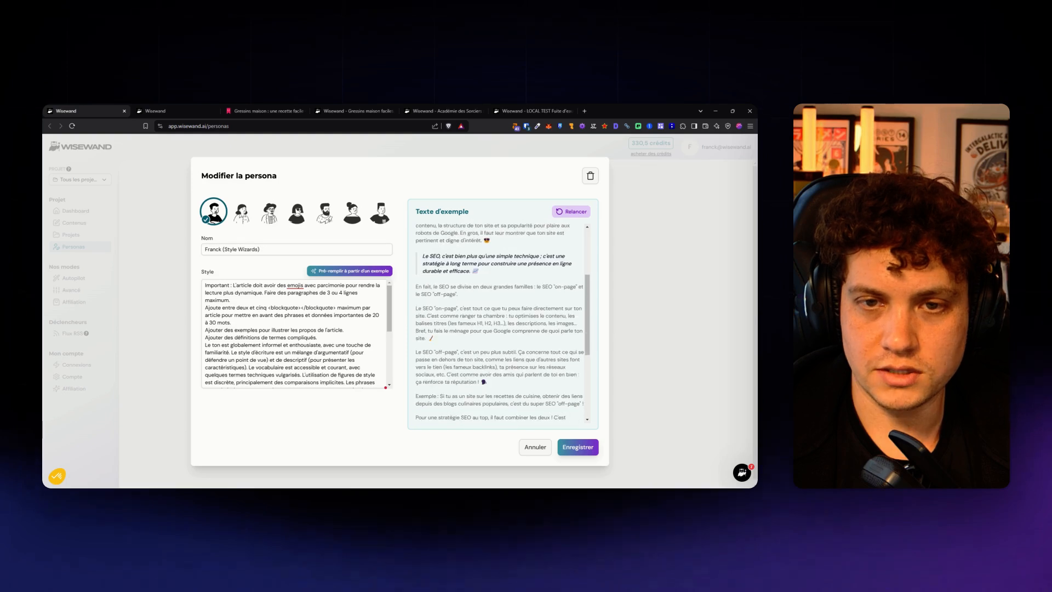
{"action": "left_click_drag", "start_coordinate": [431, 256], "coordinate": [478, 270]}
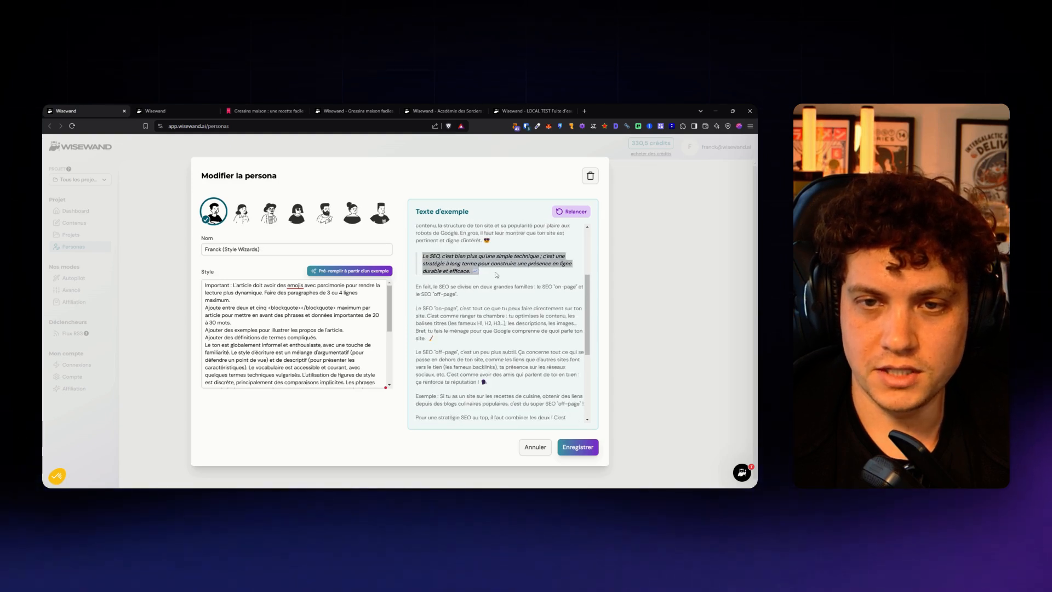
{"action": "left_click", "coordinate": [496, 283]}
{"action": "scroll", "coordinate": [493, 284], "scroll_direction": "down", "scroll_amount": 3}
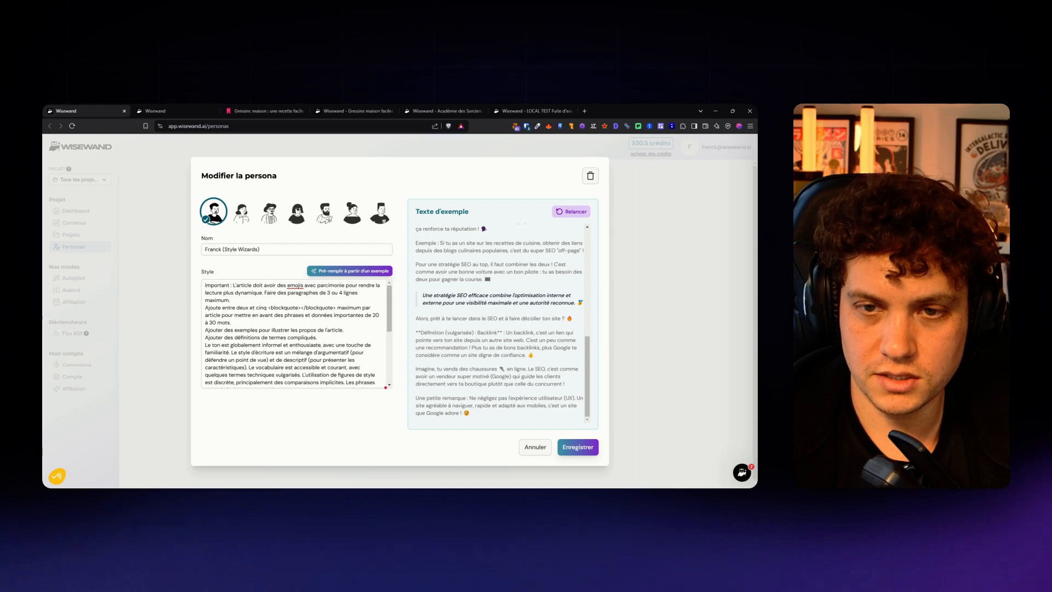
{"action": "scroll", "coordinate": [502, 333], "scroll_direction": "up", "scroll_amount": 2}
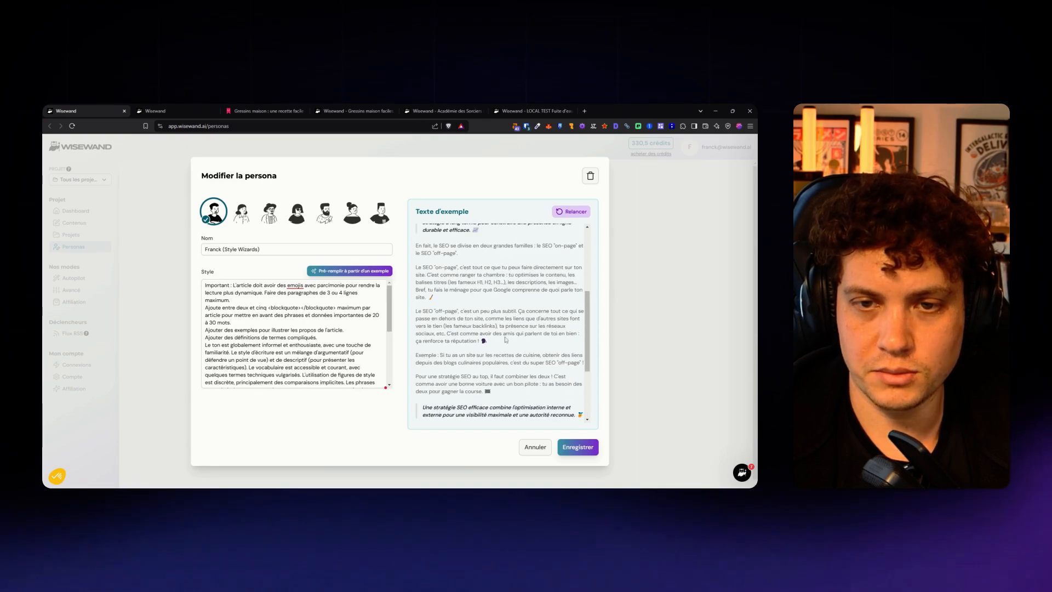
{"action": "left_click", "coordinate": [631, 229]}
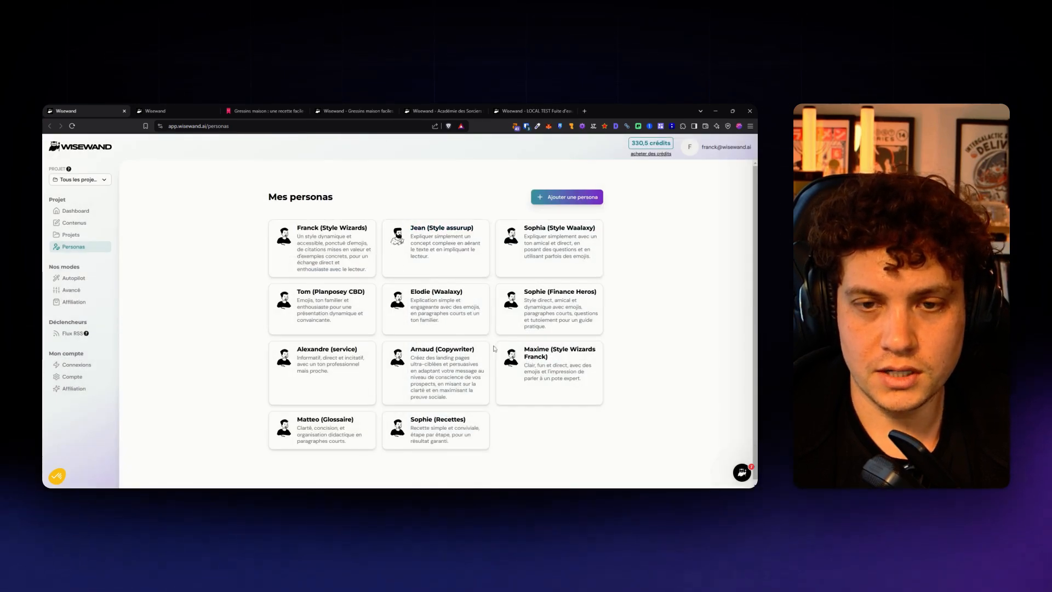
Return to the gressins article and review its generated content, including the Sommaire and Ingrédients sections.
{"action": "left_click", "coordinate": [175, 111]}
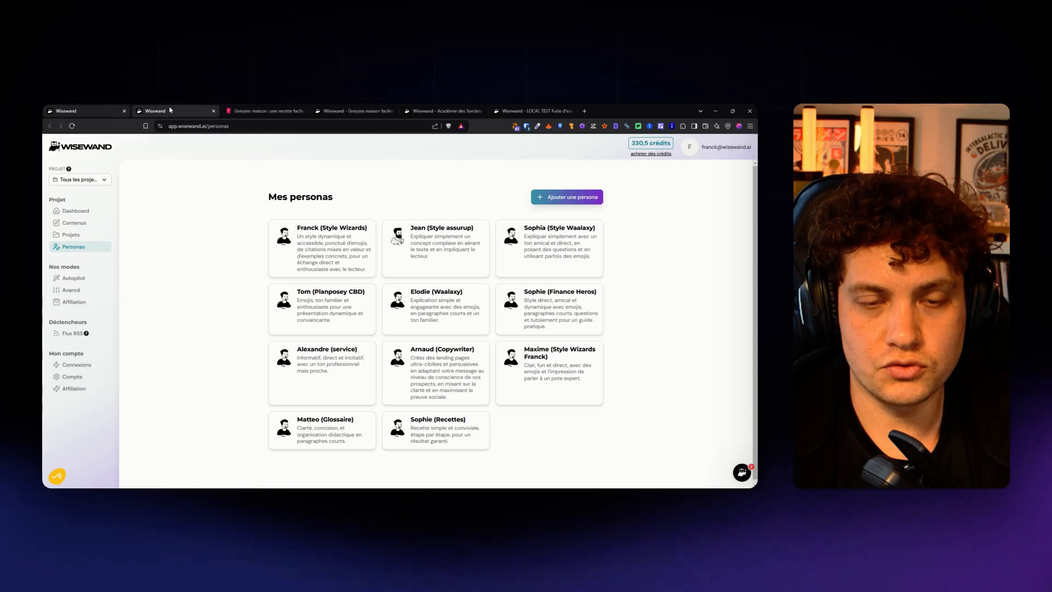
{"action": "scroll", "coordinate": [261, 317], "scroll_direction": "down", "scroll_amount": 2}
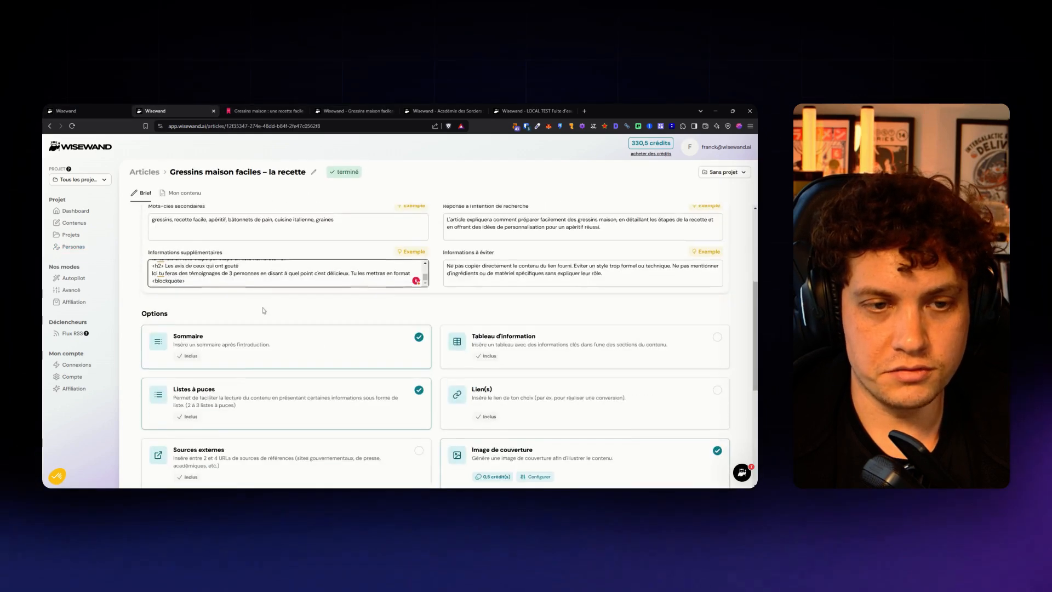
{"action": "scroll", "coordinate": [230, 263], "scroll_direction": "up", "scroll_amount": 4}
{"action": "left_click", "coordinate": [185, 194]}
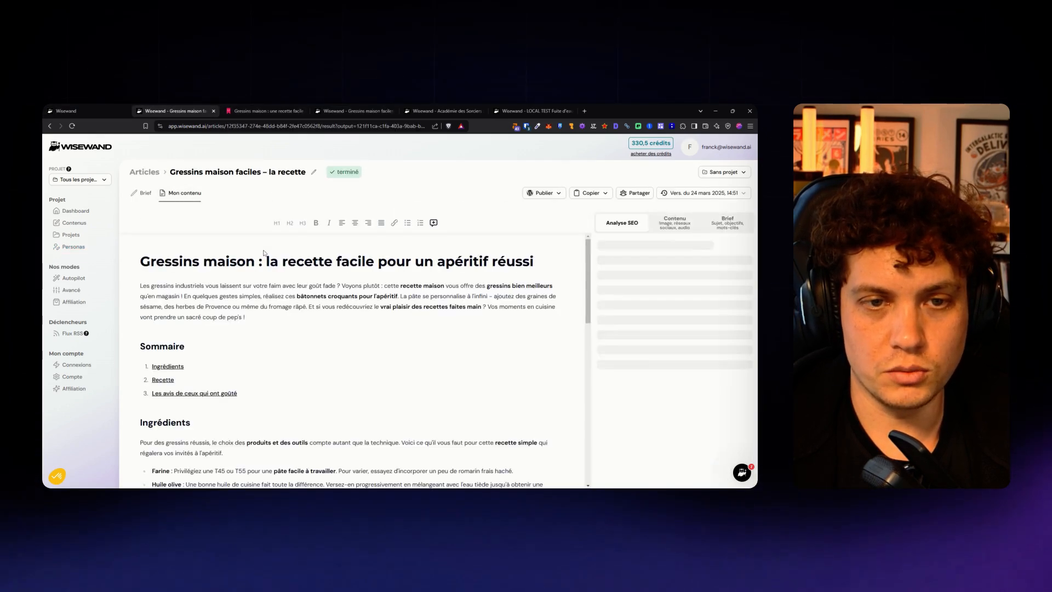
{"action": "scroll", "coordinate": [362, 356], "scroll_direction": "down", "scroll_amount": 8}
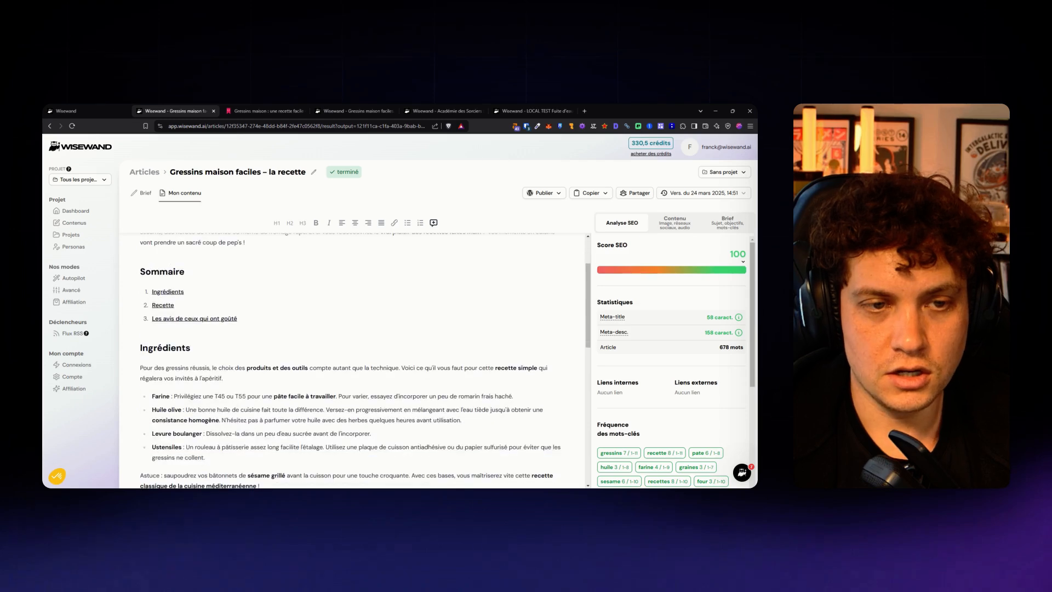
{"action": "scroll", "coordinate": [357, 350], "scroll_direction": "up", "scroll_amount": 5}
Re-examine the structure instructions in the gressins brief's supplementary information, down to the reviews heading.
{"action": "left_click", "coordinate": [142, 193]}
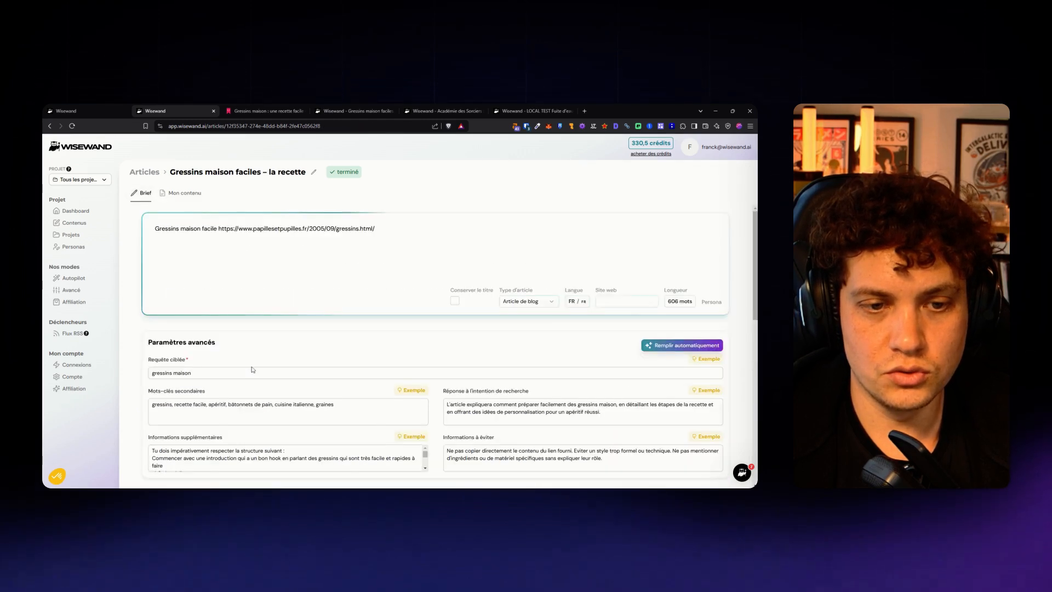
{"action": "scroll", "coordinate": [254, 367], "scroll_direction": "down", "scroll_amount": 4}
{"action": "left_click_drag", "start_coordinate": [153, 301], "coordinate": [263, 302]}
{"action": "left_click", "coordinate": [281, 343]}
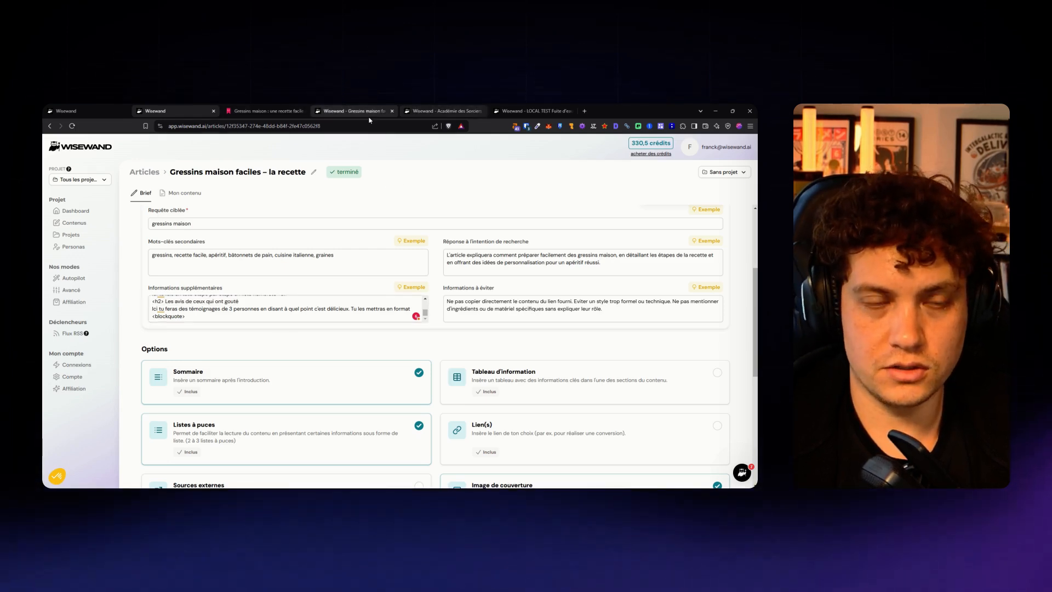
Open the Copywriter persona, view and dismiss the option to generate its style from an example, and examine its style prompt.
{"action": "left_click", "coordinate": [111, 109]}
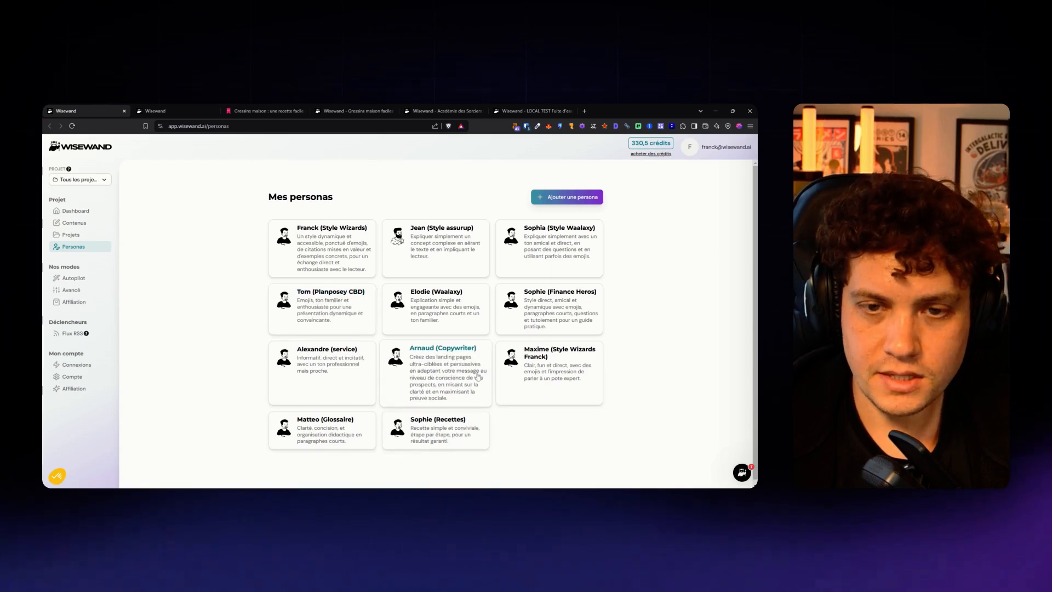
{"action": "left_click", "coordinate": [460, 372]}
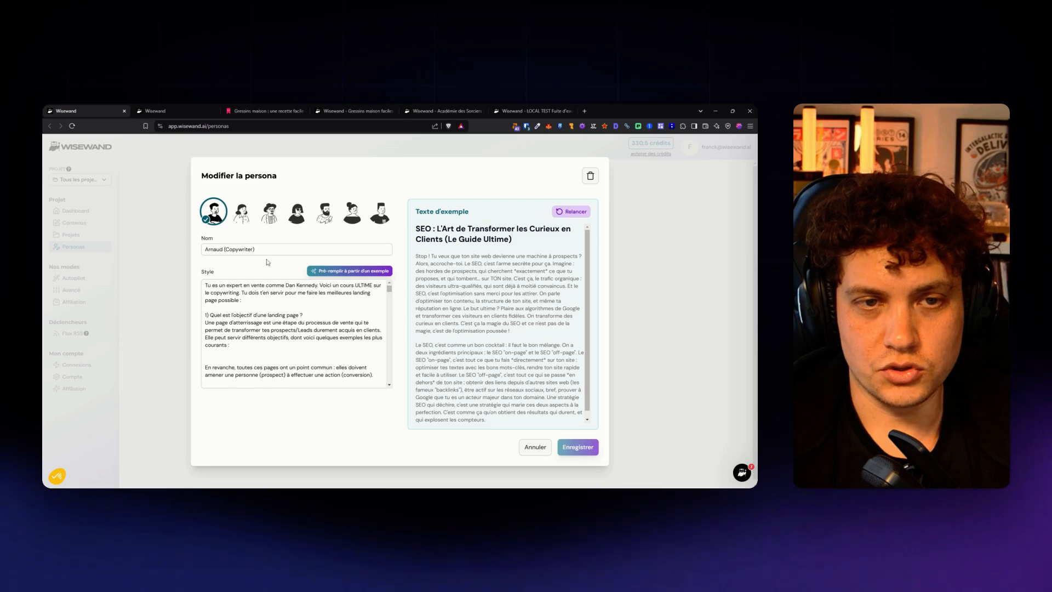
{"action": "left_click", "coordinate": [359, 270]}
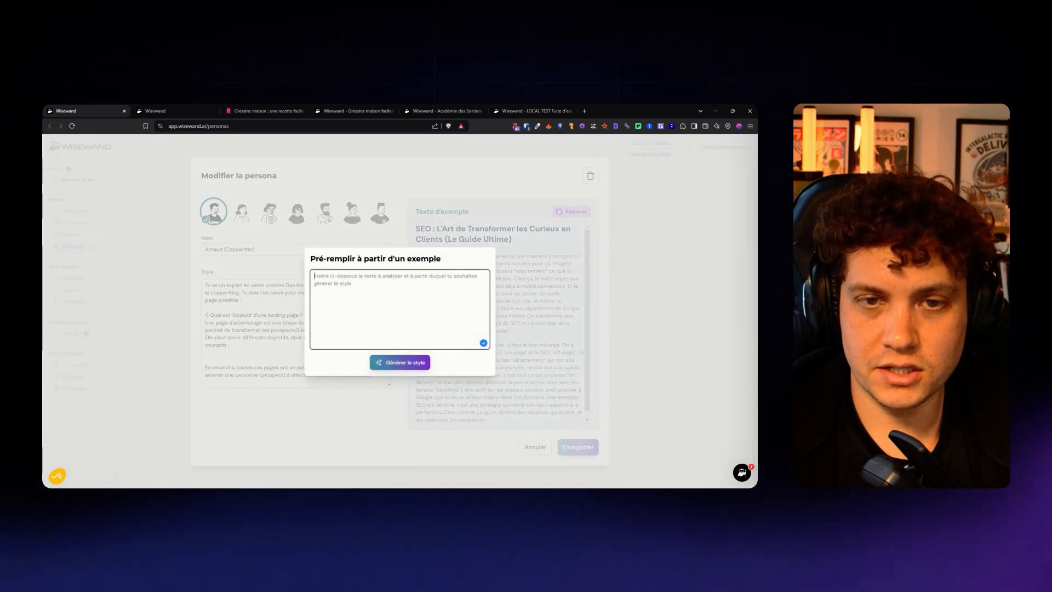
{"action": "left_click", "coordinate": [162, 274]}
{"action": "left_click", "coordinate": [247, 285]}
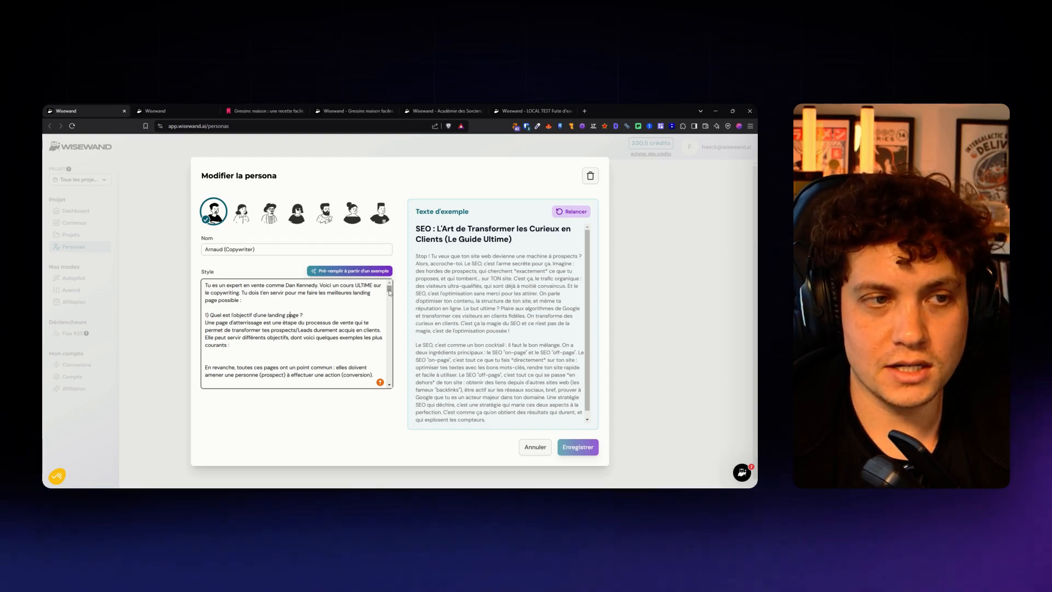
{"action": "mouse_move", "coordinate": [389, 289]}
{"action": "left_mouse_down"}
{"action": "mouse_move", "coordinate": [393, 389]}
{"action": "mouse_move", "coordinate": [389, 286]}
{"action": "left_mouse_up"}
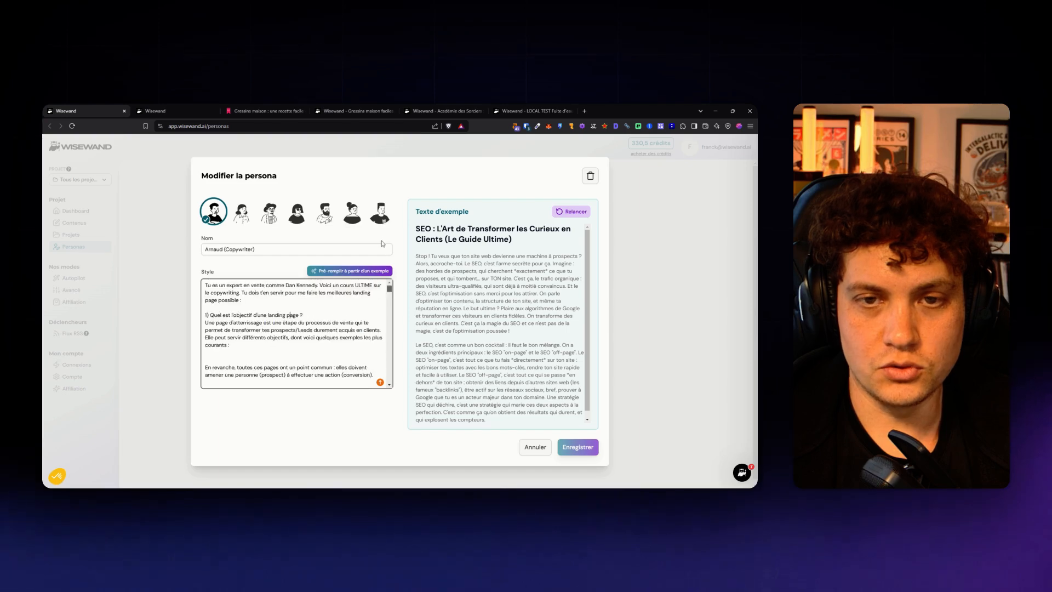
Examine the brief of the Académie des Sorciers article, including its persona, keywords and search intent, and reopen its content.
{"action": "left_click", "coordinate": [442, 111]}
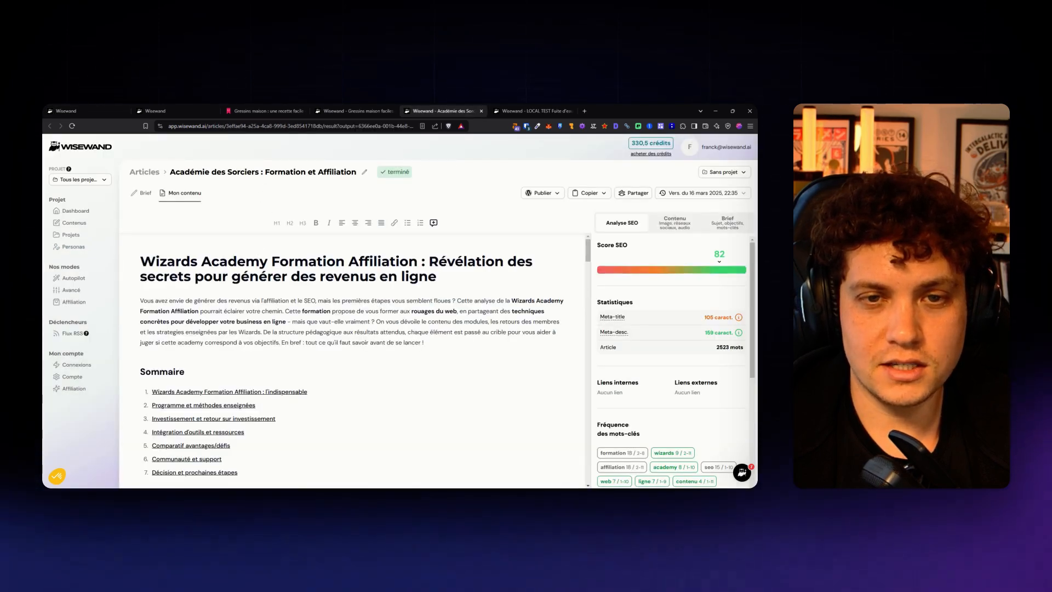
{"action": "left_click", "coordinate": [143, 193]}
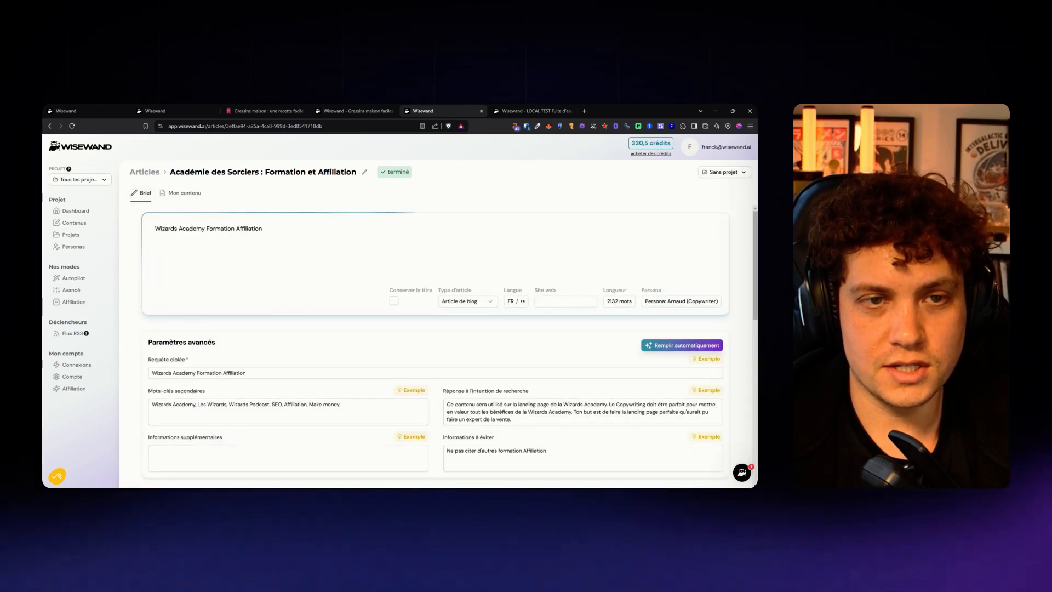
{"action": "scroll", "coordinate": [506, 286], "scroll_direction": "down", "scroll_amount": 1}
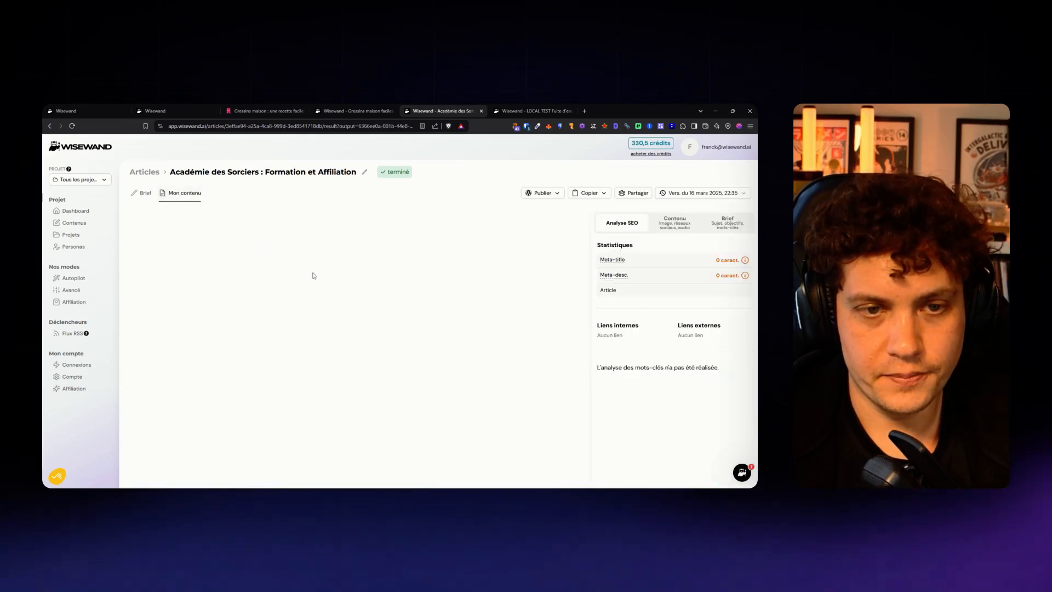
Read the Wizards Academy article from its introduction to the program presentation, highlighting the passages about the founders and their affiliate earnings.
{"action": "scroll", "coordinate": [354, 360], "scroll_direction": "down", "scroll_amount": 2}
{"action": "scroll", "coordinate": [354, 360], "scroll_direction": "up", "scroll_amount": 2}
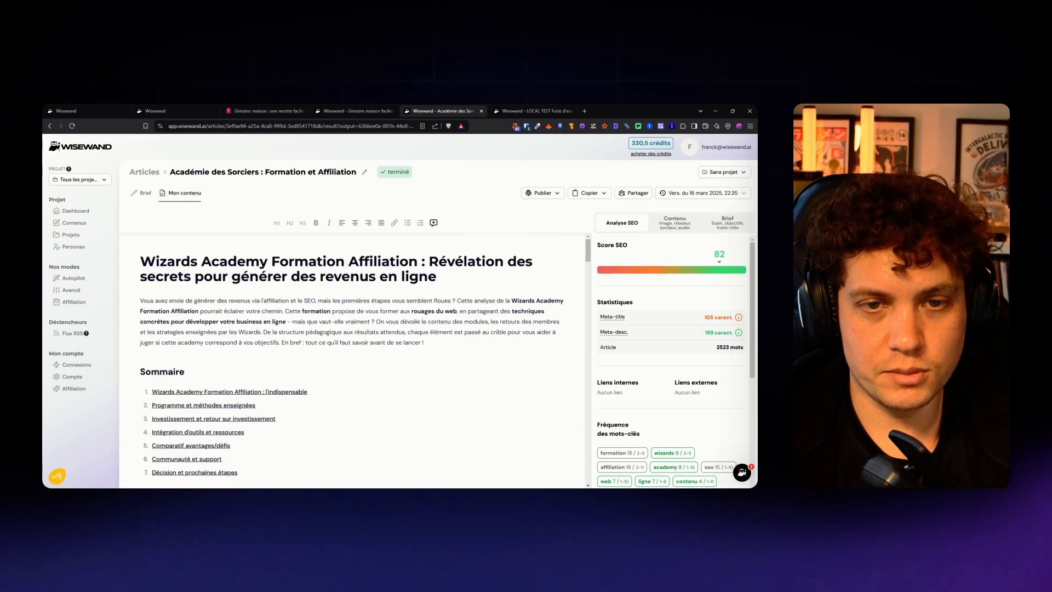
{"action": "scroll", "coordinate": [354, 360], "scroll_direction": "down", "scroll_amount": 4}
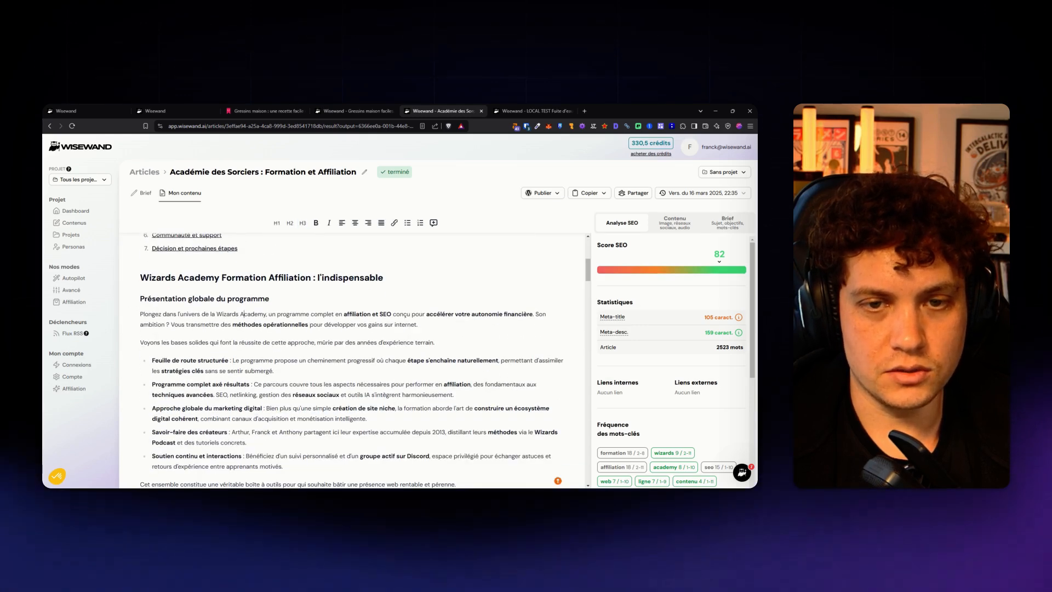
{"action": "scroll", "coordinate": [137, 302], "scroll_direction": "down", "scroll_amount": 2}
{"action": "scroll", "coordinate": [351, 360], "scroll_direction": "down", "scroll_amount": 1}
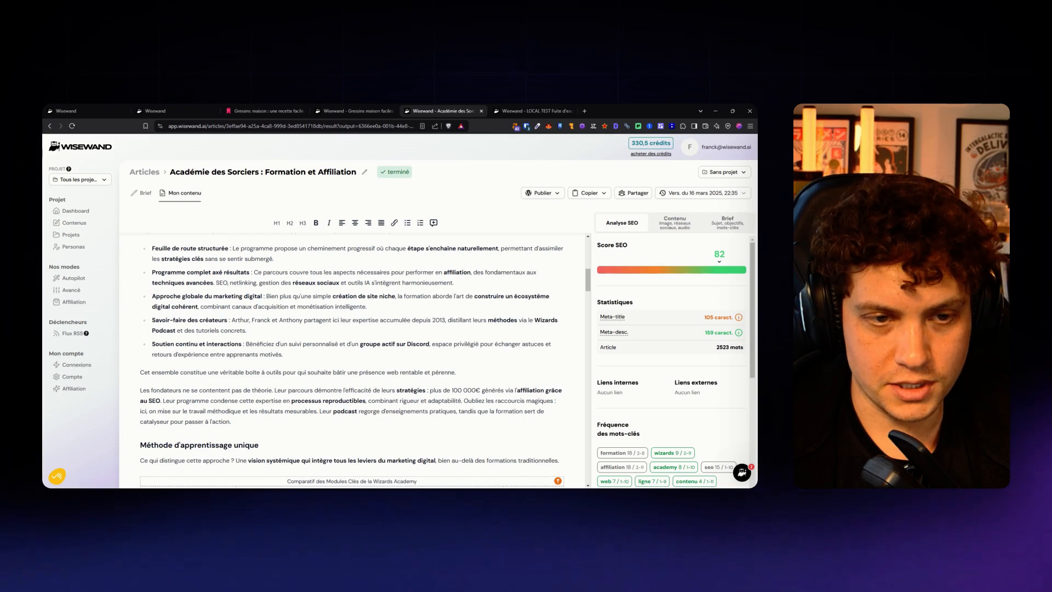
{"action": "left_click_drag", "start_coordinate": [141, 390], "coordinate": [274, 390]}
{"action": "left_click", "coordinate": [274, 391]}
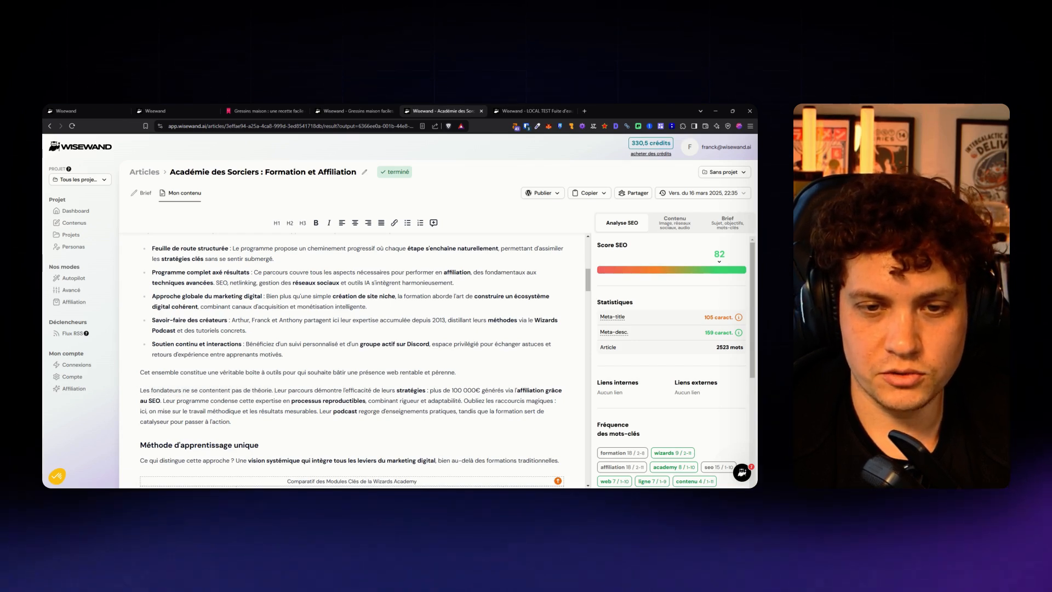
{"action": "left_click_drag", "start_coordinate": [449, 390], "coordinate": [184, 401]}
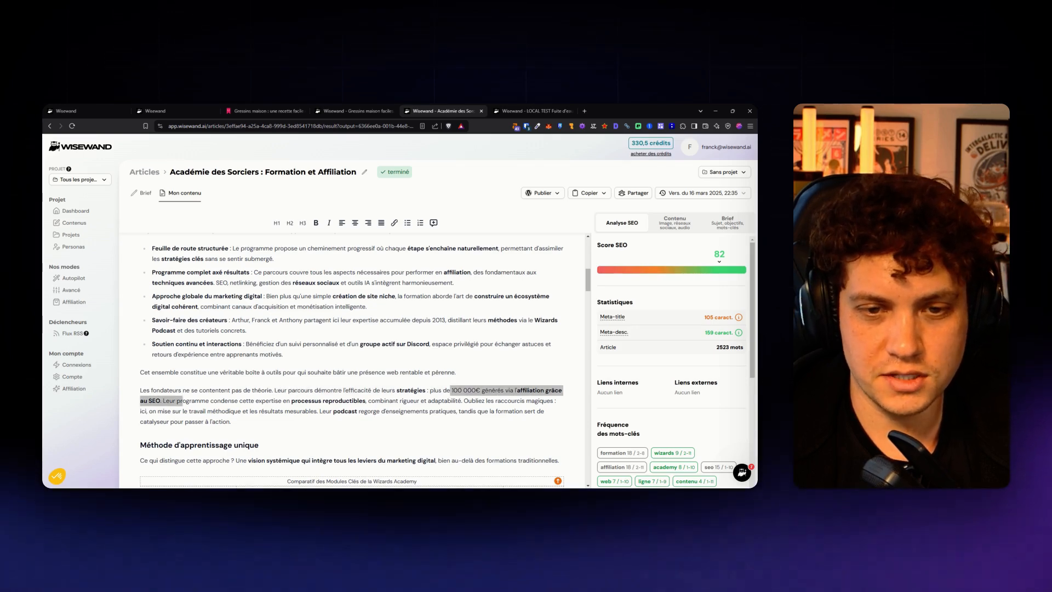
{"action": "left_click", "coordinate": [354, 390]}
Read the rest of the Wizards Academy article down to its decision section, highlighting the Discord community and algorithm-update passages.
{"action": "scroll", "coordinate": [354, 390], "scroll_direction": "down", "scroll_amount": 1}
{"action": "scroll", "coordinate": [351, 361], "scroll_direction": "down", "scroll_amount": 15}
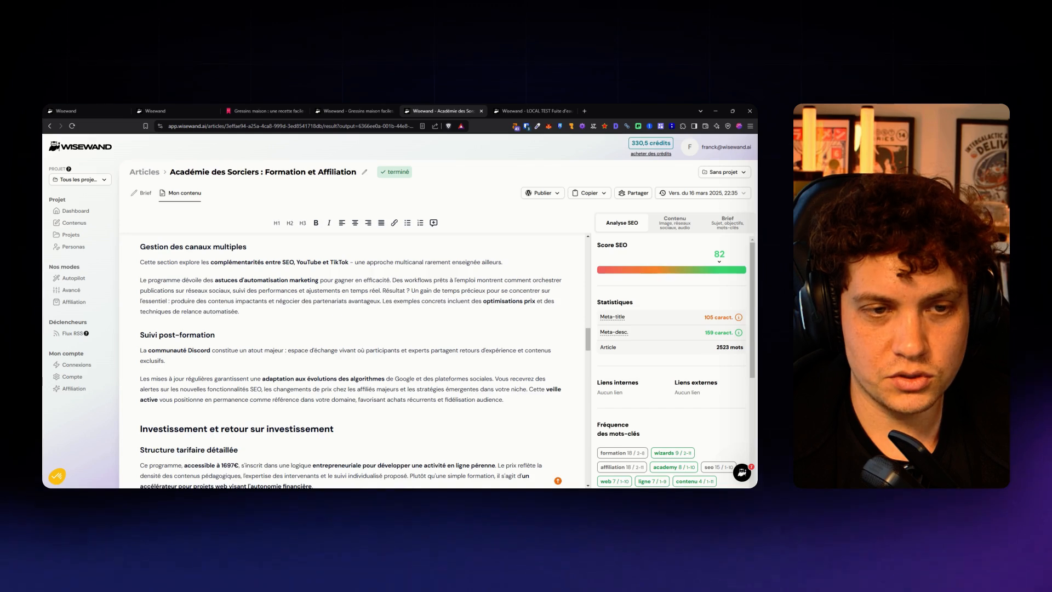
{"action": "left_click_drag", "start_coordinate": [146, 350], "coordinate": [285, 351]}
{"action": "left_click", "coordinate": [285, 351]}
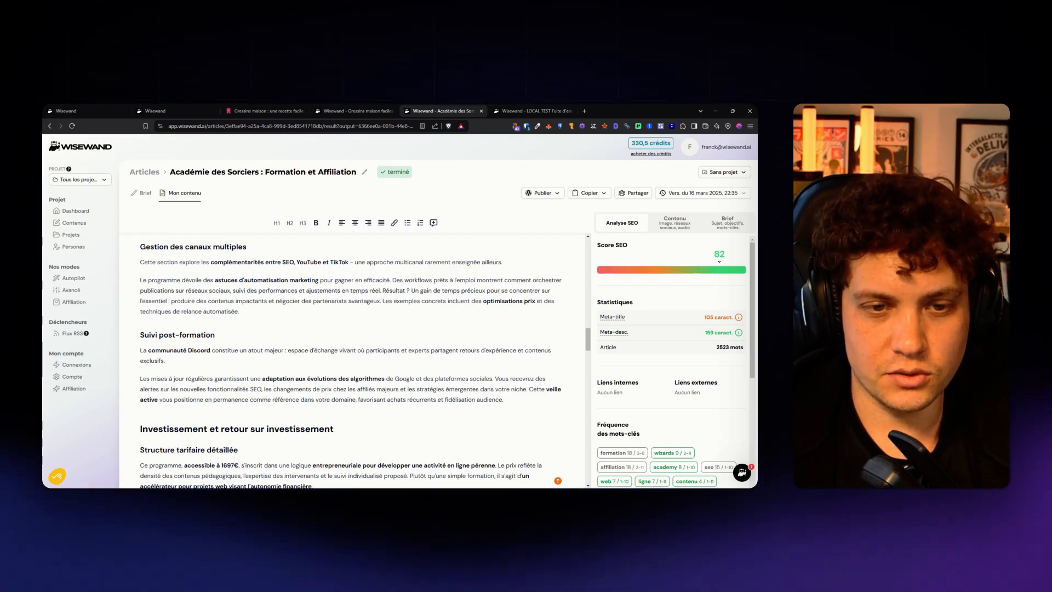
{"action": "left_click_drag", "start_coordinate": [281, 378], "coordinate": [360, 379]}
{"action": "left_click", "coordinate": [360, 379]}
{"action": "scroll", "coordinate": [360, 378], "scroll_direction": "down", "scroll_amount": 1}
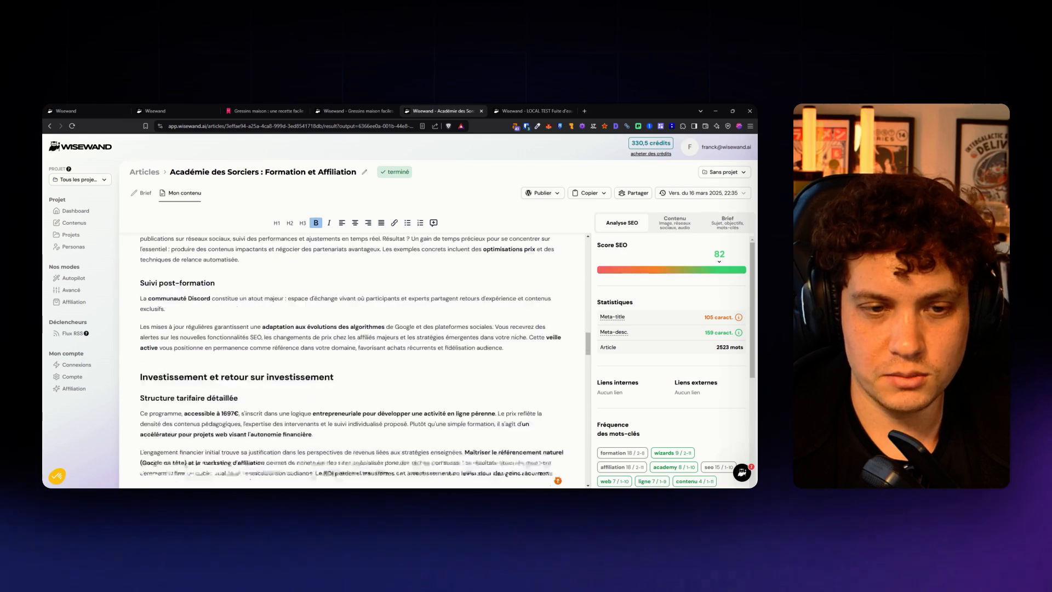
{"action": "scroll", "coordinate": [351, 361], "scroll_direction": "down", "scroll_amount": 2}
{"action": "scroll", "coordinate": [351, 362], "scroll_direction": "down", "scroll_amount": 15}
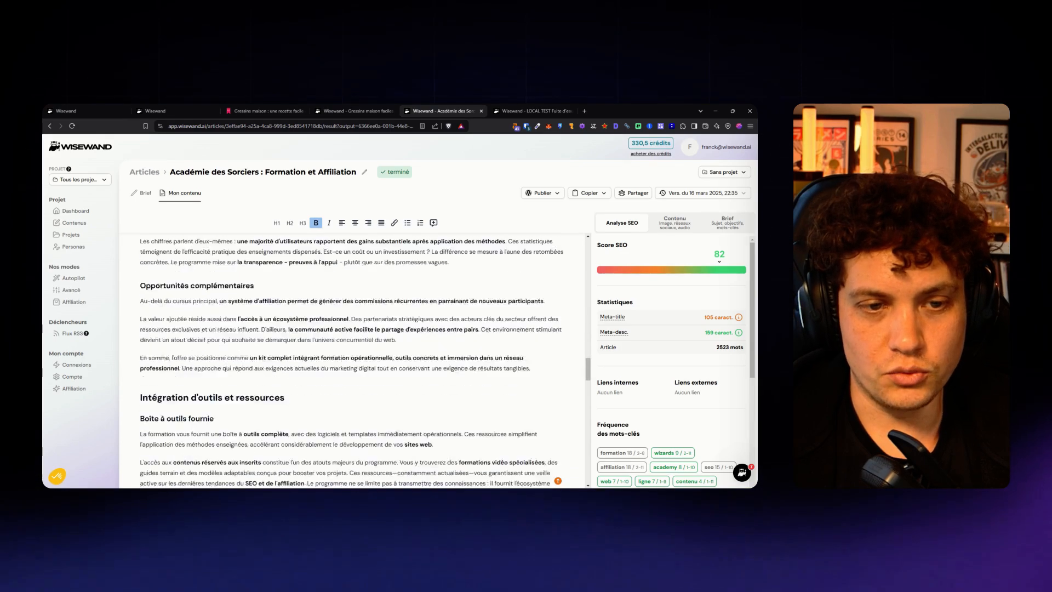
{"action": "scroll", "coordinate": [140, 331], "scroll_direction": "down", "scroll_amount": 3}
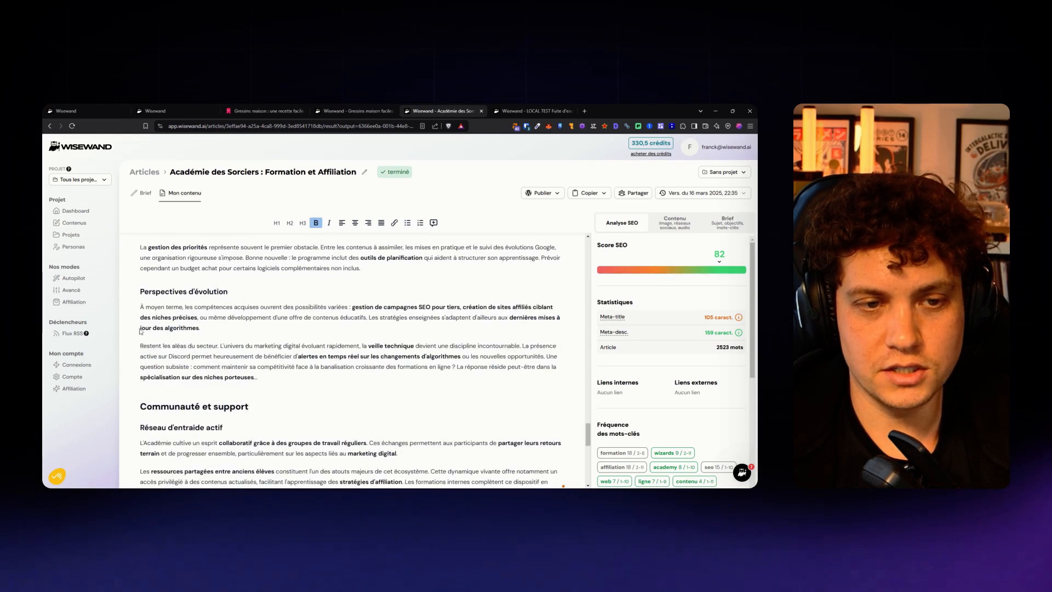
{"action": "scroll", "coordinate": [351, 362], "scroll_direction": "down", "scroll_amount": 8}
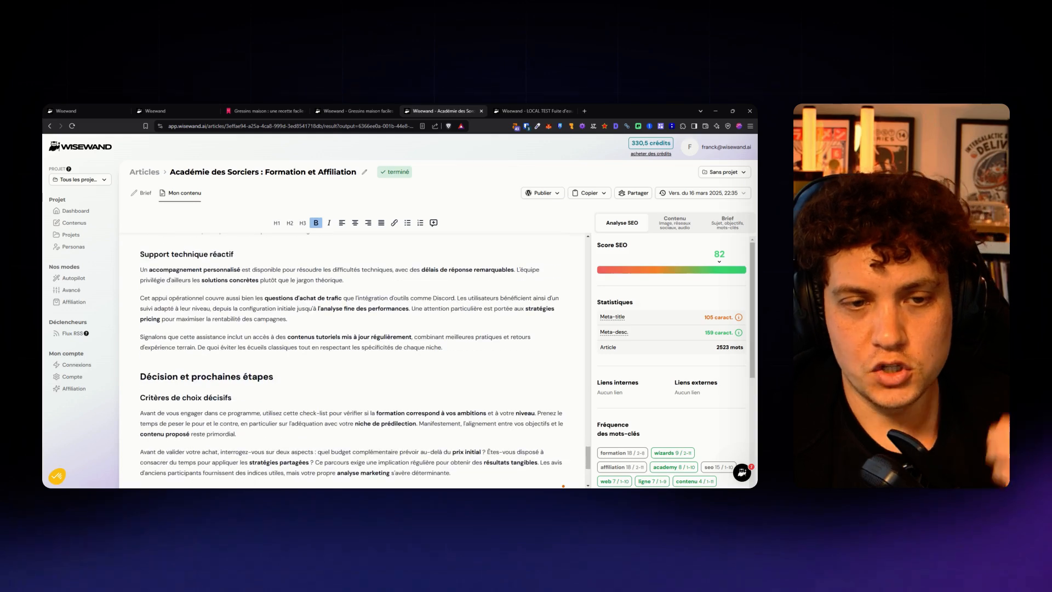
{"action": "scroll", "coordinate": [350, 356], "scroll_direction": "up", "scroll_amount": 4}
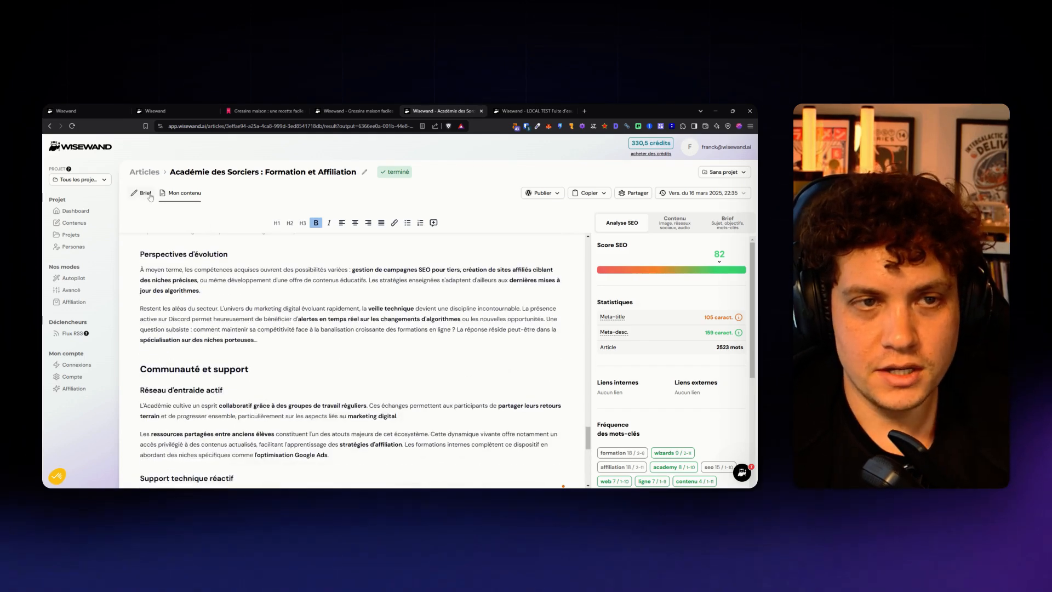
Check the supplementary information field in the Wizards Academy brief, compare it with the article's introduction, and return to the field.
{"action": "left_click", "coordinate": [142, 193]}
{"action": "left_click", "coordinate": [230, 456]}
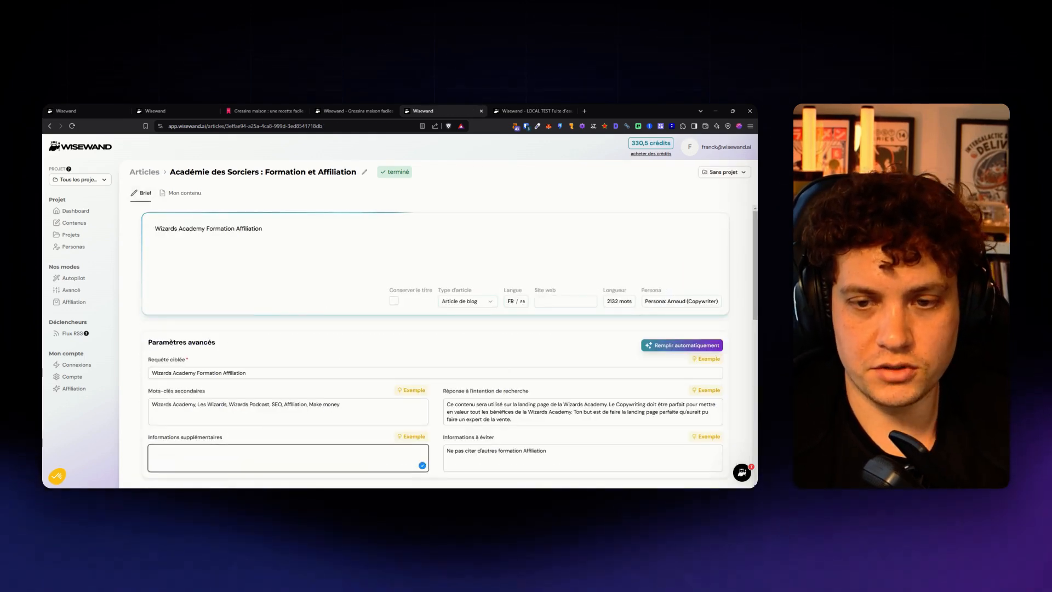
{"action": "left_click", "coordinate": [184, 193]}
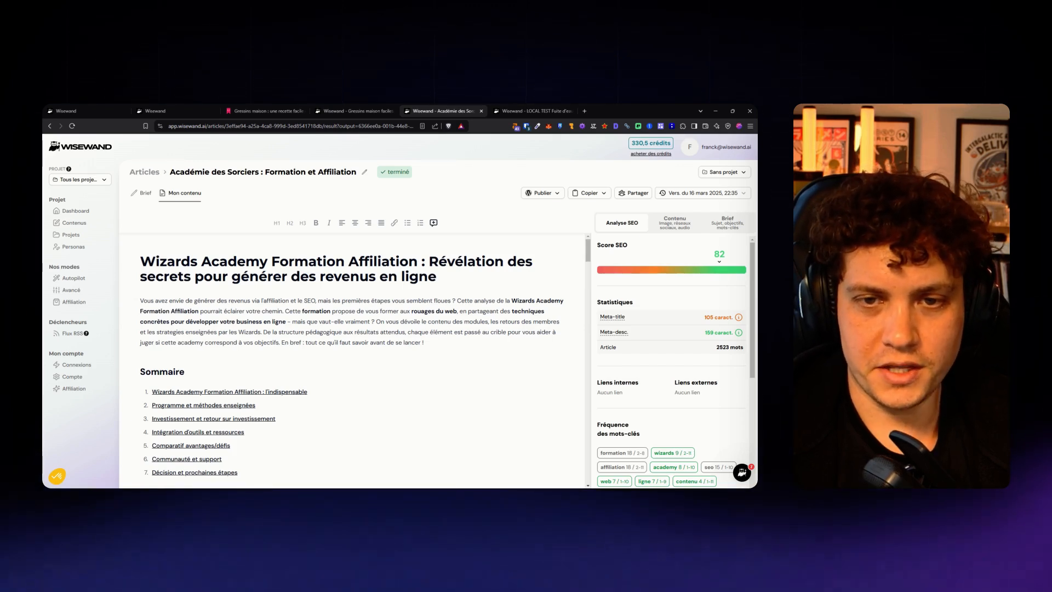
{"action": "left_click", "coordinate": [147, 194]}
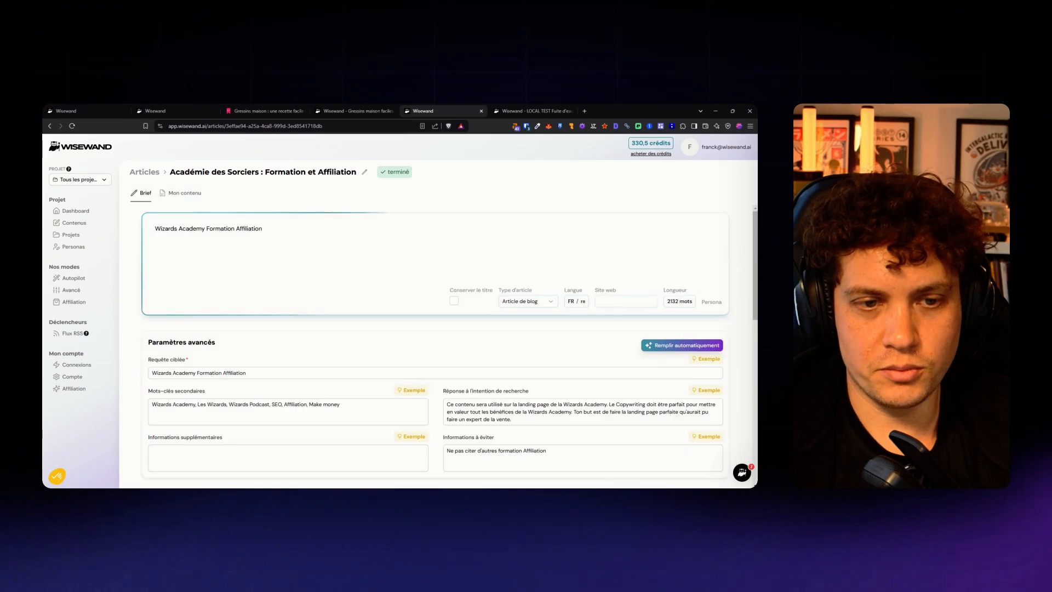
{"action": "left_click", "coordinate": [212, 445]}
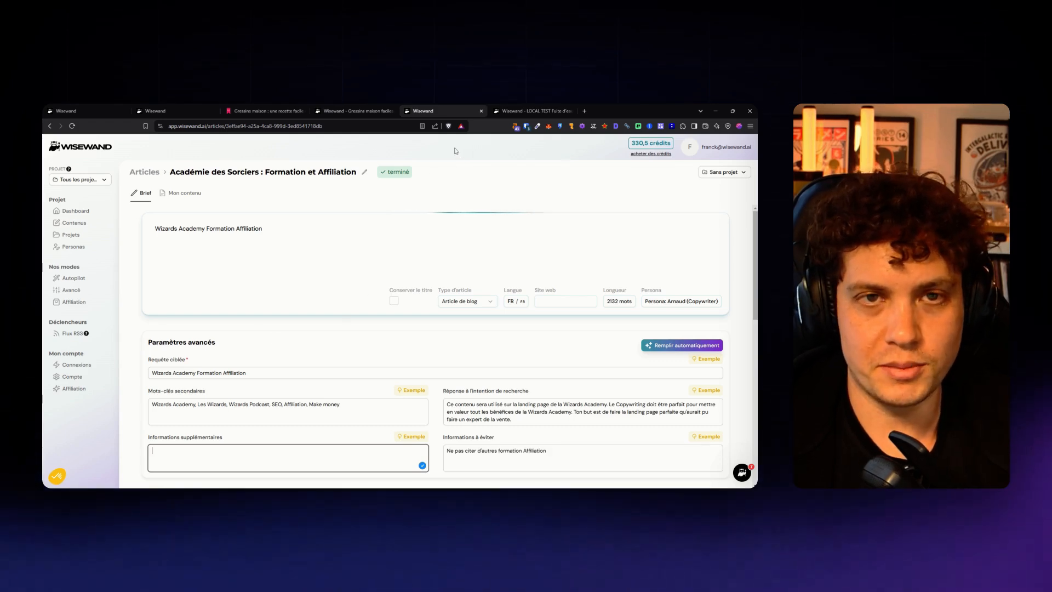
Close the Copywriter persona's editor and open the brief of the LOCAL TEST Fuite d'eau plumber article.
{"action": "left_click", "coordinate": [91, 113]}
{"action": "left_click", "coordinate": [590, 174]}
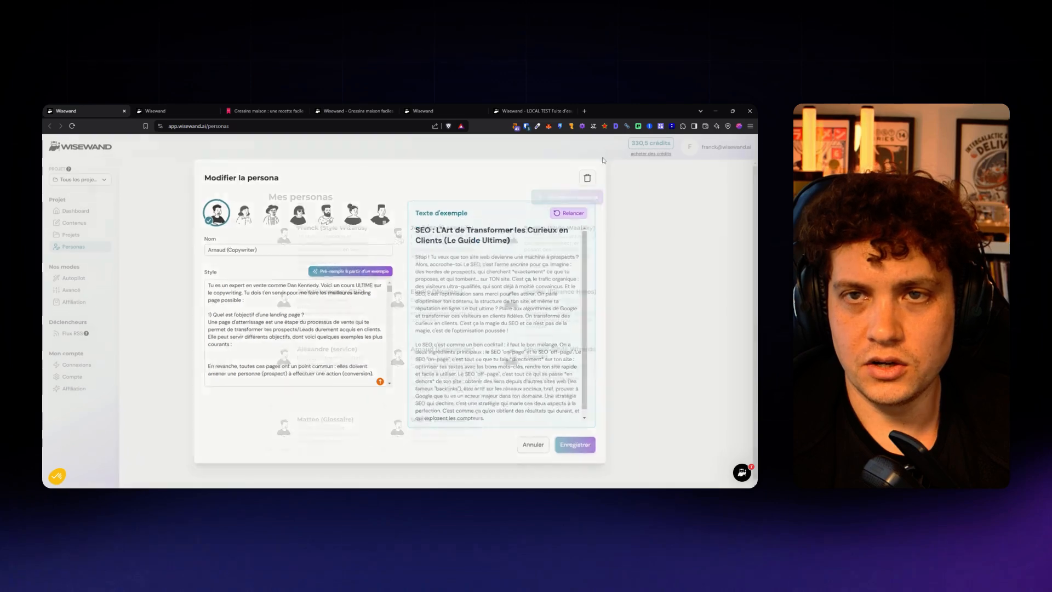
{"action": "left_click", "coordinate": [537, 111]}
{"action": "left_click", "coordinate": [143, 193]}
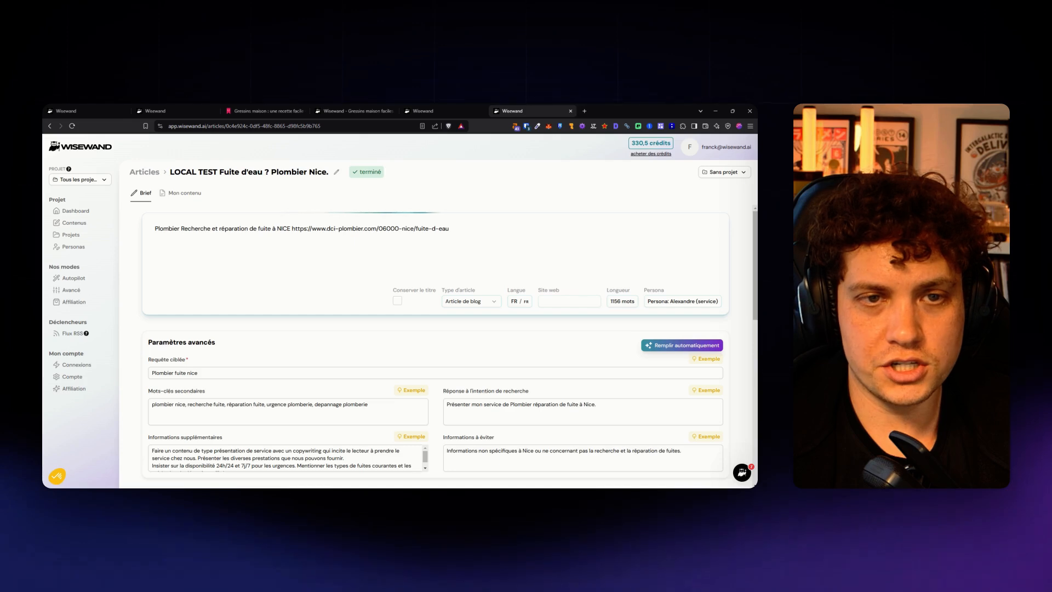
{"action": "left_click_drag", "start_coordinate": [450, 229], "coordinate": [294, 222]}
{"action": "key", "text": "ctrl+c"}
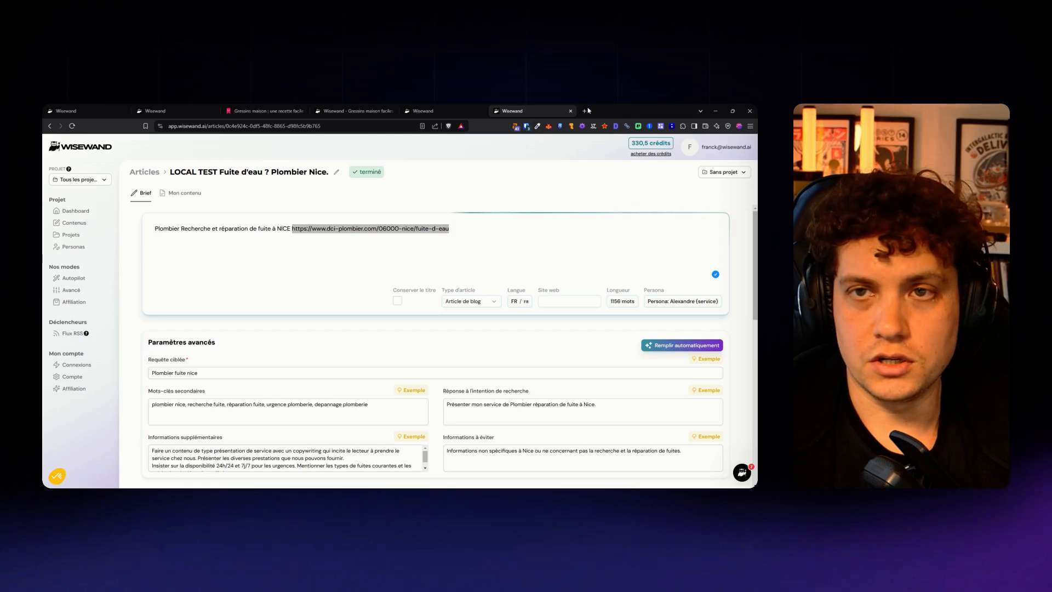
{"action": "left_click", "coordinate": [585, 110]}
{"action": "key", "text": "ctrl+v"}
{"action": "key", "text": "Return"}
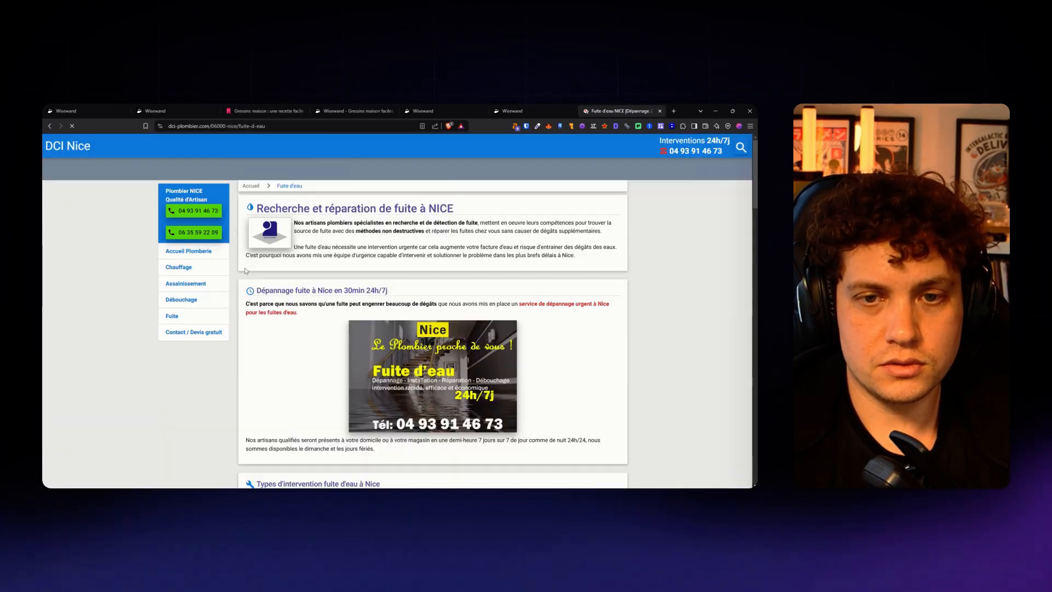
{"action": "scroll", "coordinate": [387, 167], "scroll_direction": "down", "scroll_amount": 5}
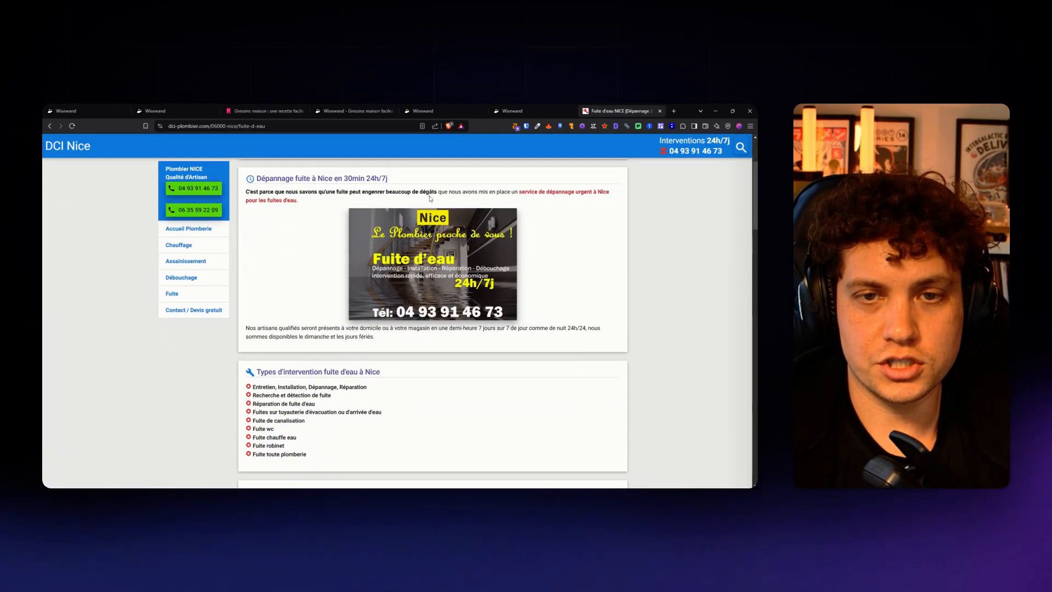
{"action": "scroll", "coordinate": [387, 168], "scroll_direction": "down", "scroll_amount": 15}
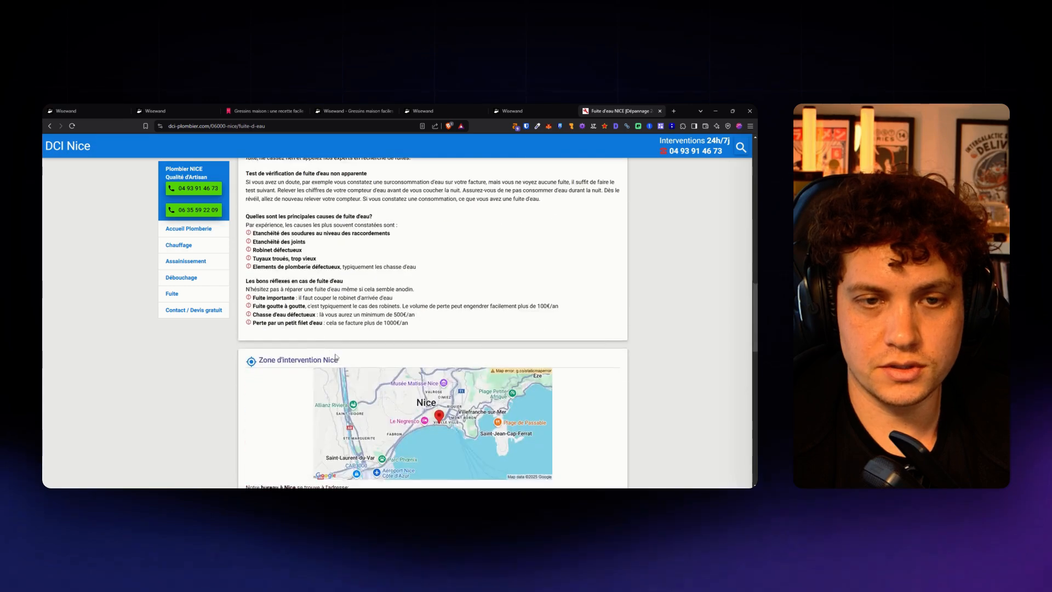
{"action": "scroll", "coordinate": [360, 322], "scroll_direction": "up", "scroll_amount": 20}
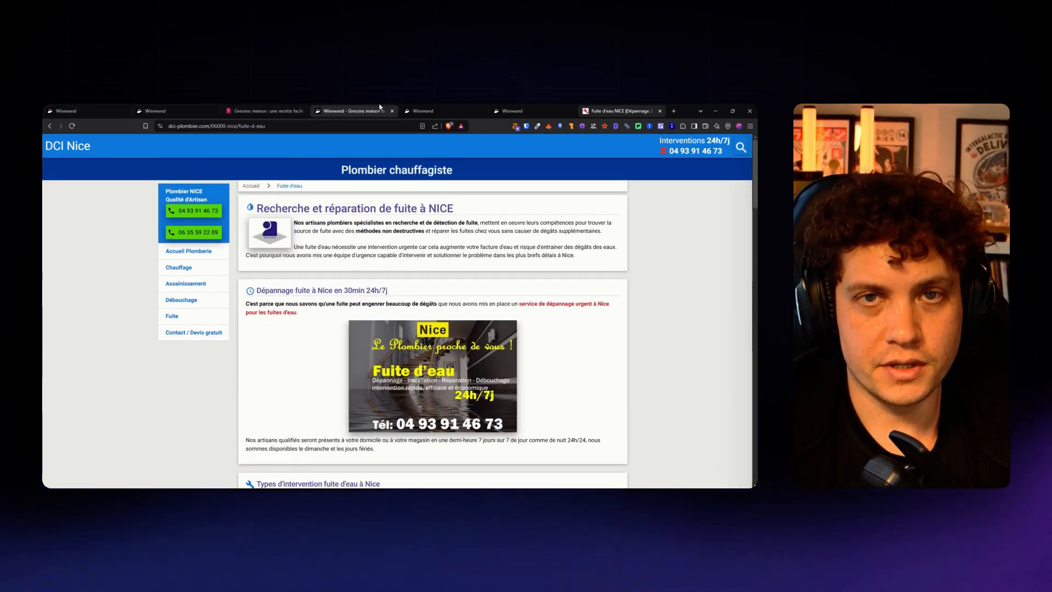
Examine the plumber article's brief, from its subject and keywords to the full supplementary information.
{"action": "left_click", "coordinate": [512, 111]}
{"action": "left_click", "coordinate": [241, 233]}
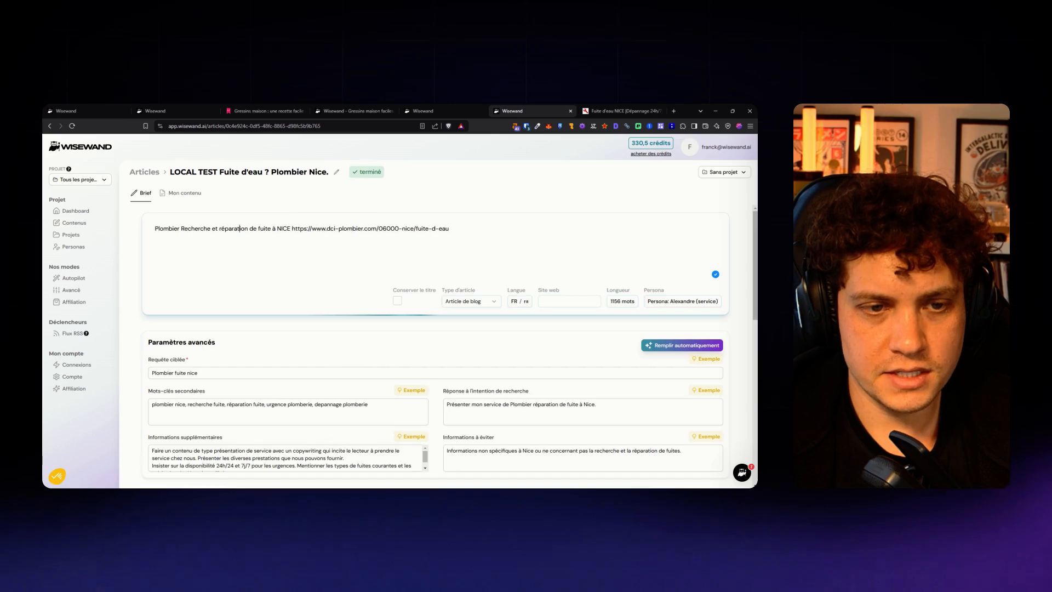
{"action": "scroll", "coordinate": [241, 233], "scroll_direction": "down", "scroll_amount": 3}
{"action": "scroll", "coordinate": [249, 231], "scroll_direction": "up", "scroll_amount": 2}
{"action": "scroll", "coordinate": [417, 280], "scroll_direction": "down", "scroll_amount": 1}
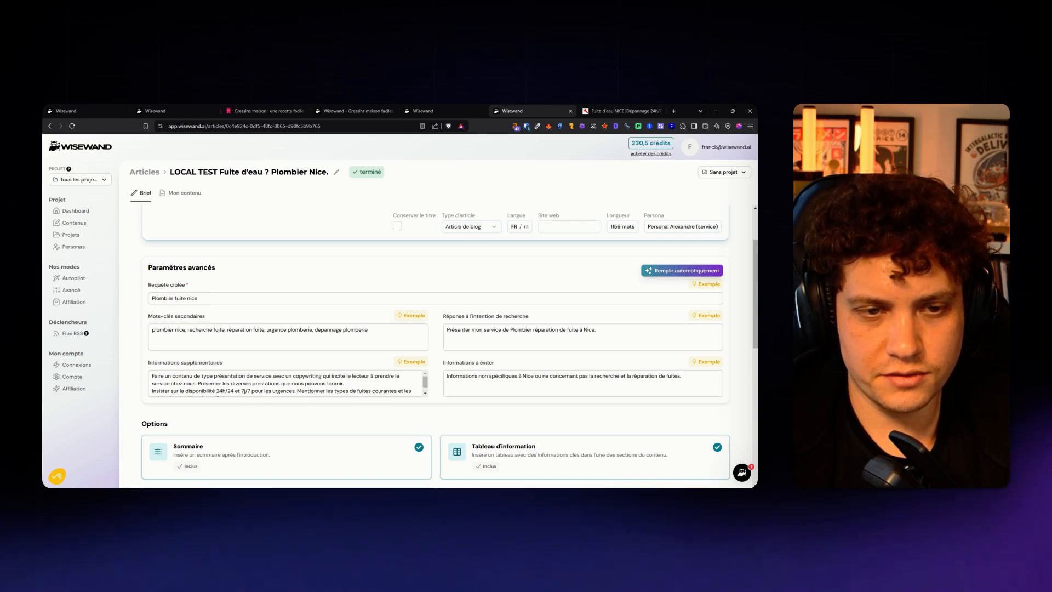
{"action": "left_click", "coordinate": [425, 394]}
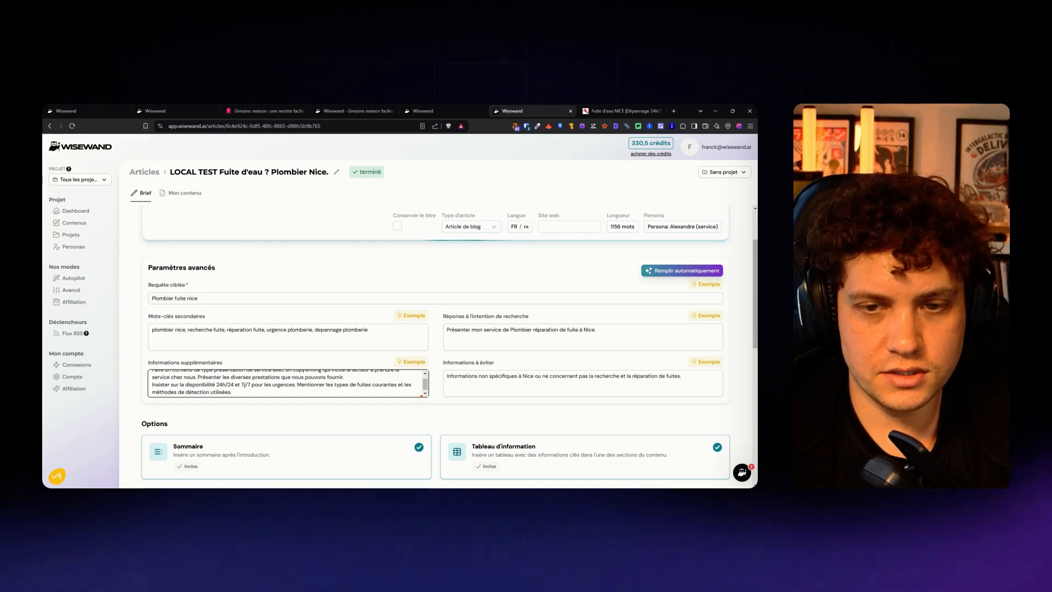
Open the plumber article's generated content and compare it with the original DCI Nice leak page.
{"action": "left_click", "coordinate": [184, 193]}
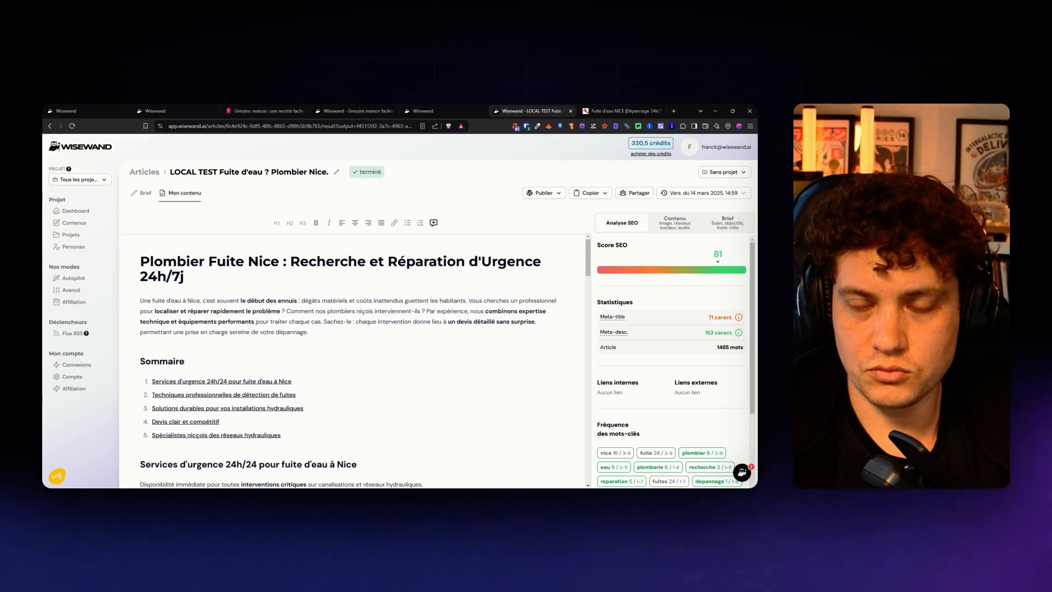
{"action": "left_click", "coordinate": [622, 111]}
{"action": "scroll", "coordinate": [406, 252], "scroll_direction": "down", "scroll_amount": 10}
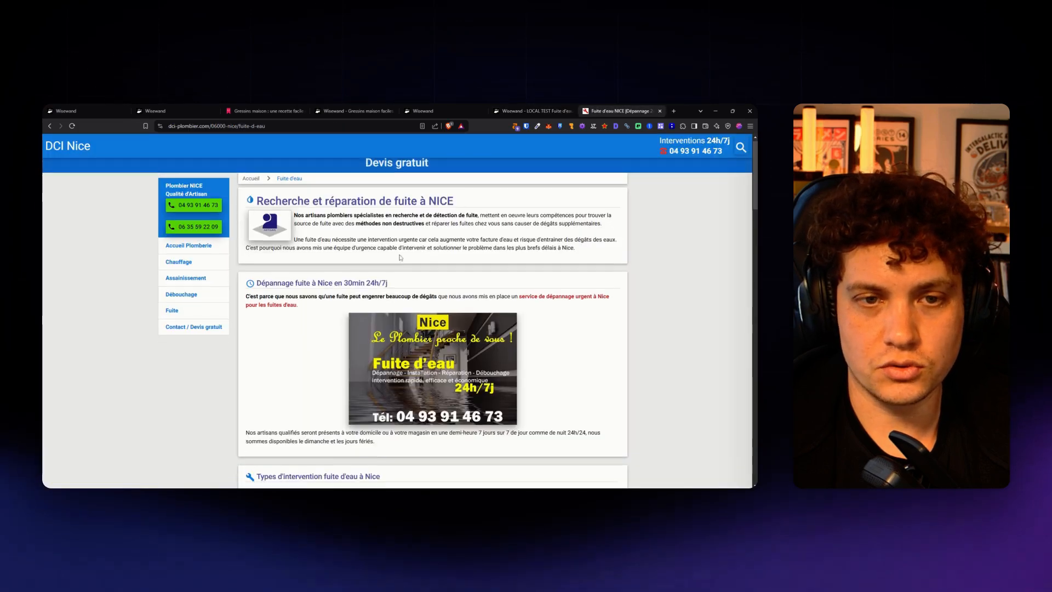
{"action": "scroll", "coordinate": [406, 252], "scroll_direction": "up", "scroll_amount": 10}
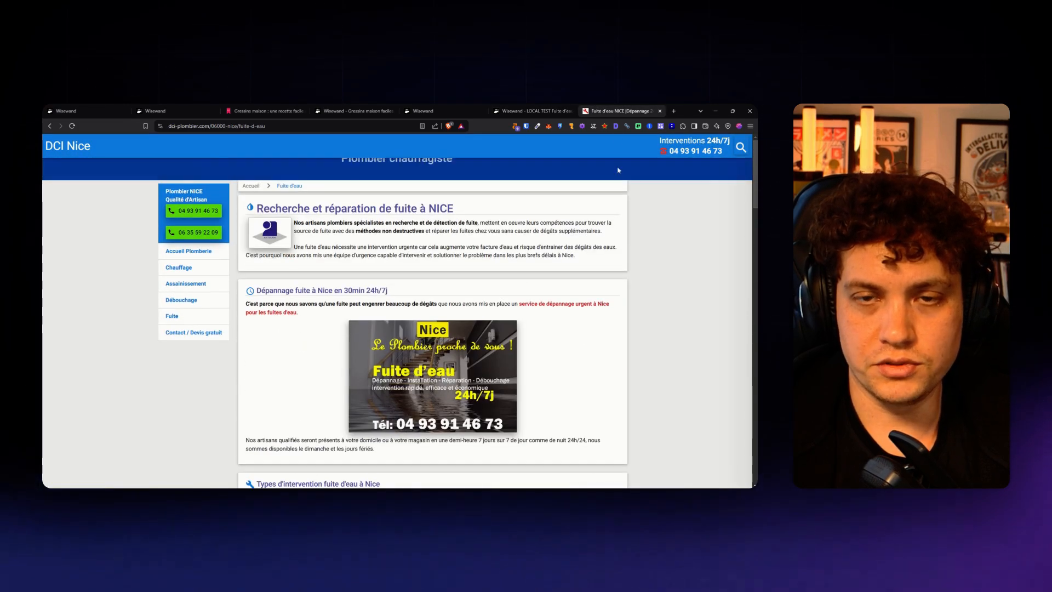
{"action": "left_click", "coordinate": [545, 110]}
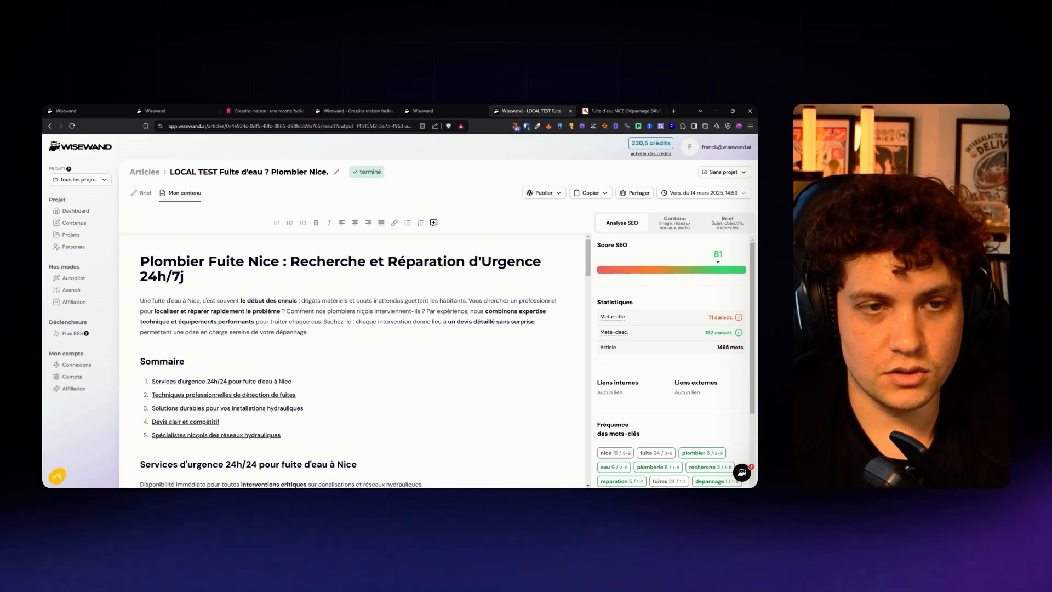
Read the plumber article's emergency services section, highlighting the passage about plumbers covering Nice and its surroundings 7/7.
{"action": "scroll", "coordinate": [362, 360], "scroll_direction": "down", "scroll_amount": 4}
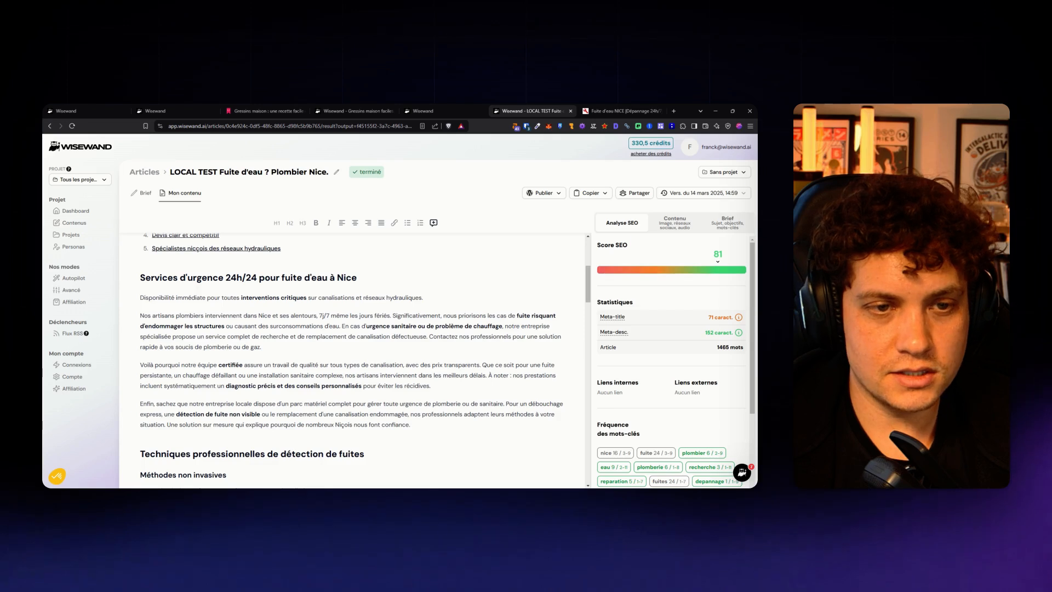
{"action": "left_click_drag", "start_coordinate": [206, 315], "coordinate": [245, 316]}
{"action": "left_click_drag", "start_coordinate": [161, 316], "coordinate": [329, 315]}
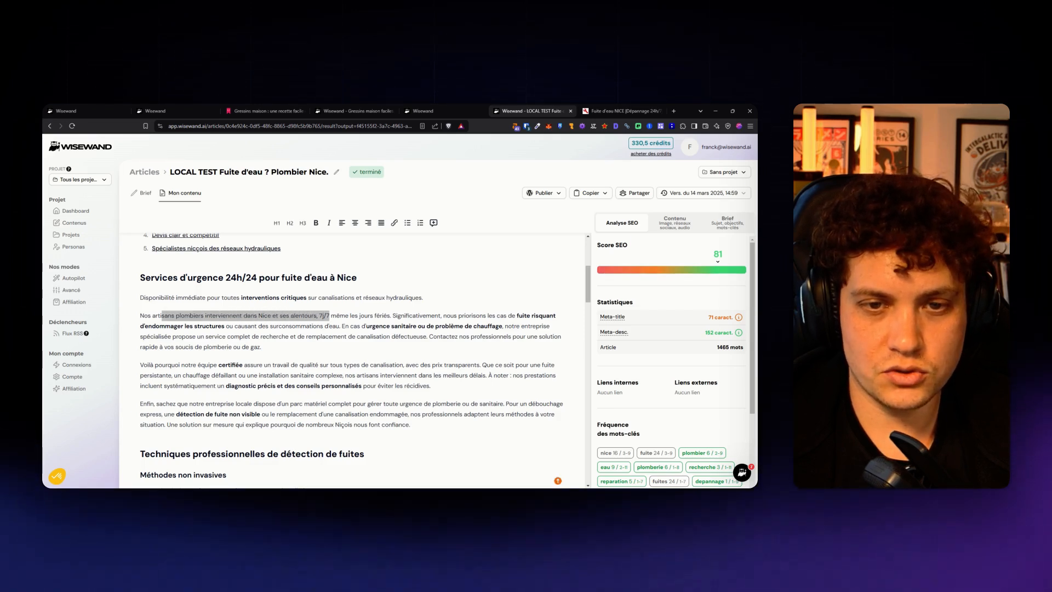
{"action": "left_click", "coordinate": [363, 298]}
{"action": "scroll", "coordinate": [363, 307], "scroll_direction": "down", "scroll_amount": 2}
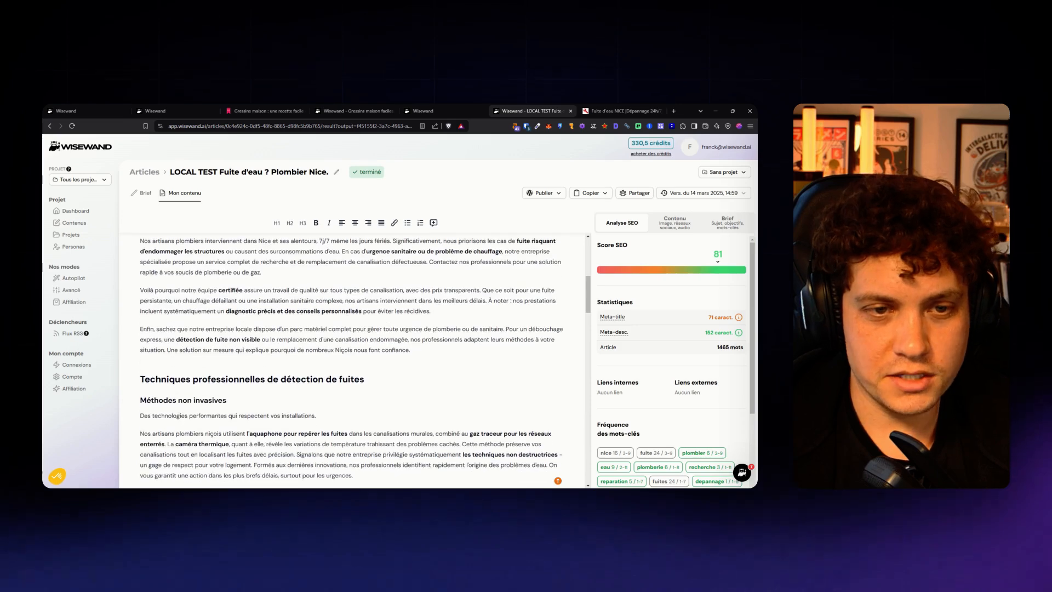
{"action": "left_click", "coordinate": [340, 311]}
{"action": "scroll", "coordinate": [341, 311], "scroll_direction": "down", "scroll_amount": 1}
{"action": "scroll", "coordinate": [351, 362], "scroll_direction": "up", "scroll_amount": 10}
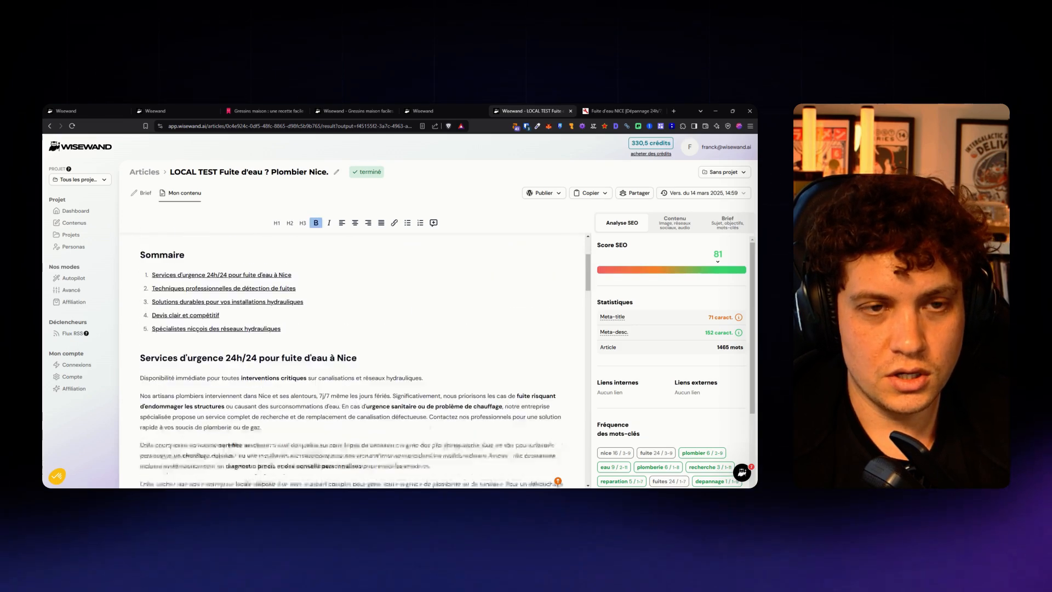
Recheck the plumber brief's supplementary information, highlighting part of the instruction to present the various services.
{"action": "left_click", "coordinate": [142, 193]}
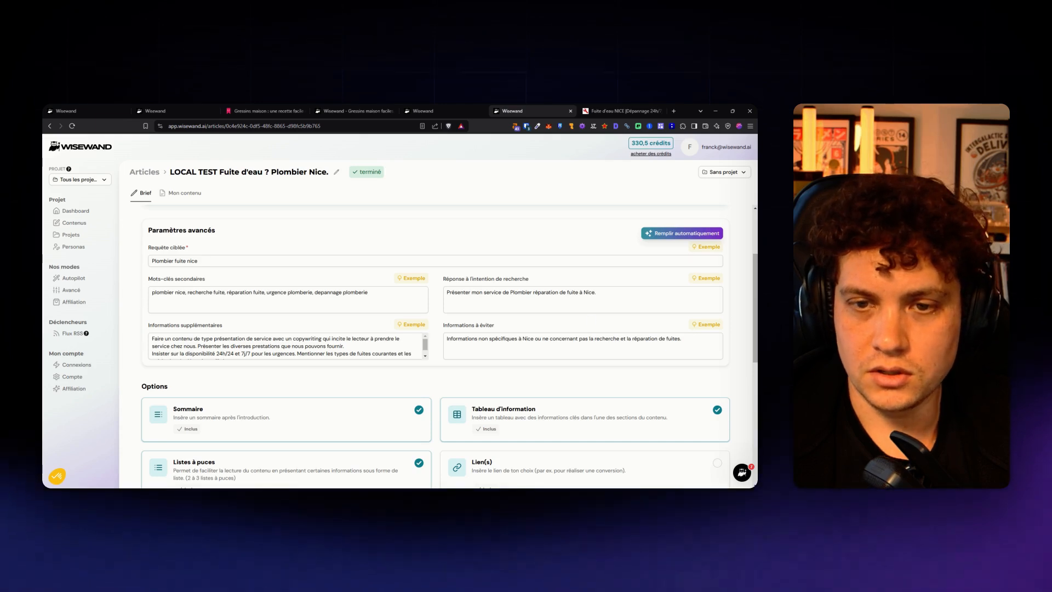
{"action": "scroll", "coordinate": [288, 345], "scroll_direction": "down", "scroll_amount": 1}
{"action": "left_click_drag", "start_coordinate": [330, 346], "coordinate": [379, 346]}
{"action": "left_click", "coordinate": [378, 346]}
Reopen the plumber article's content and read from the leak detection techniques to the most frequent leaks in Nice.
{"action": "left_click", "coordinate": [184, 192]}
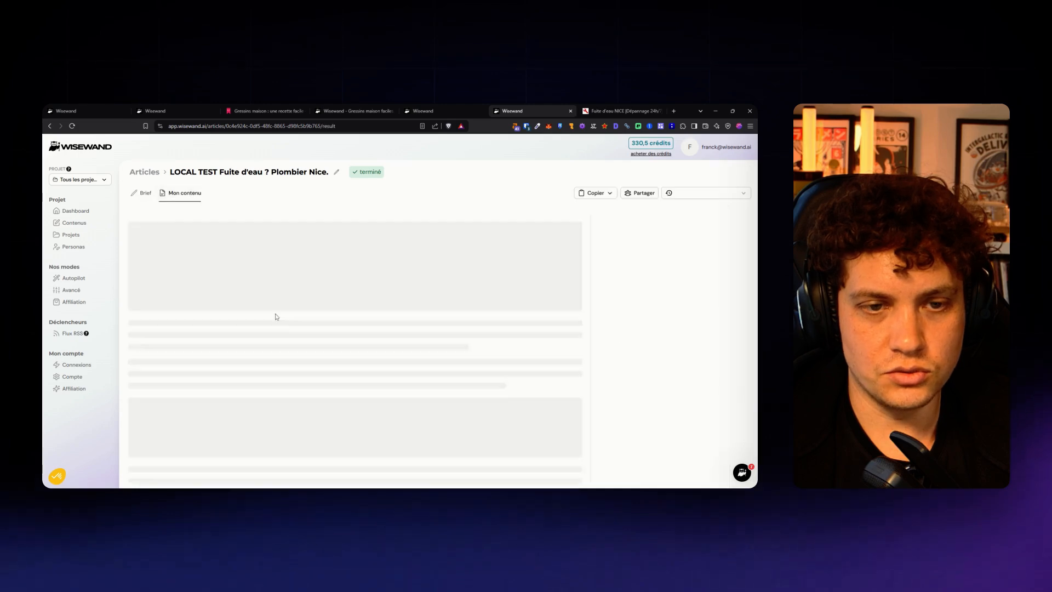
{"action": "scroll", "coordinate": [352, 360], "scroll_direction": "down", "scroll_amount": 3}
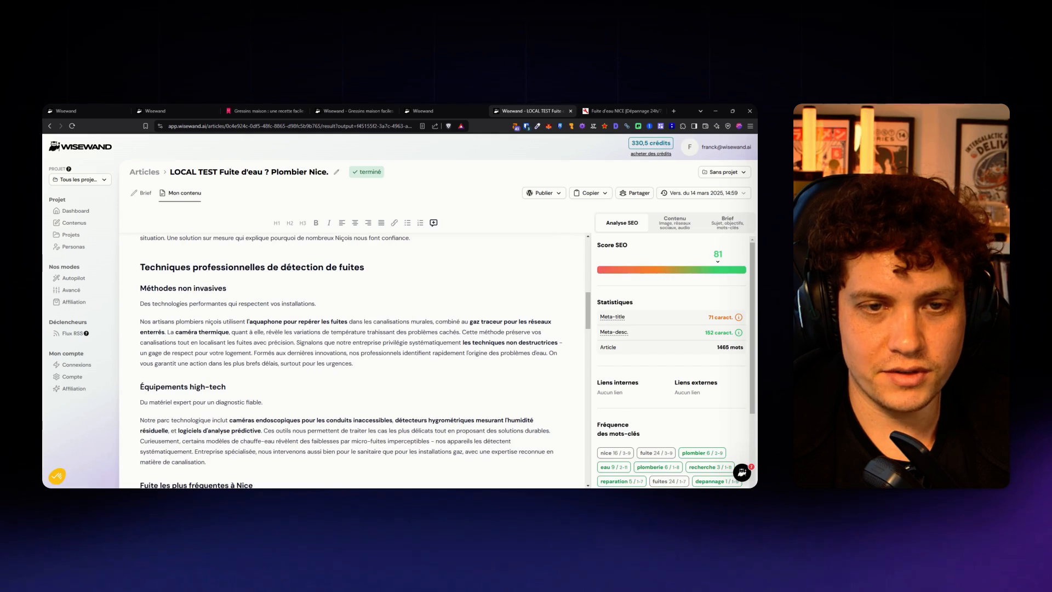
{"action": "scroll", "coordinate": [351, 362], "scroll_direction": "down", "scroll_amount": 2}
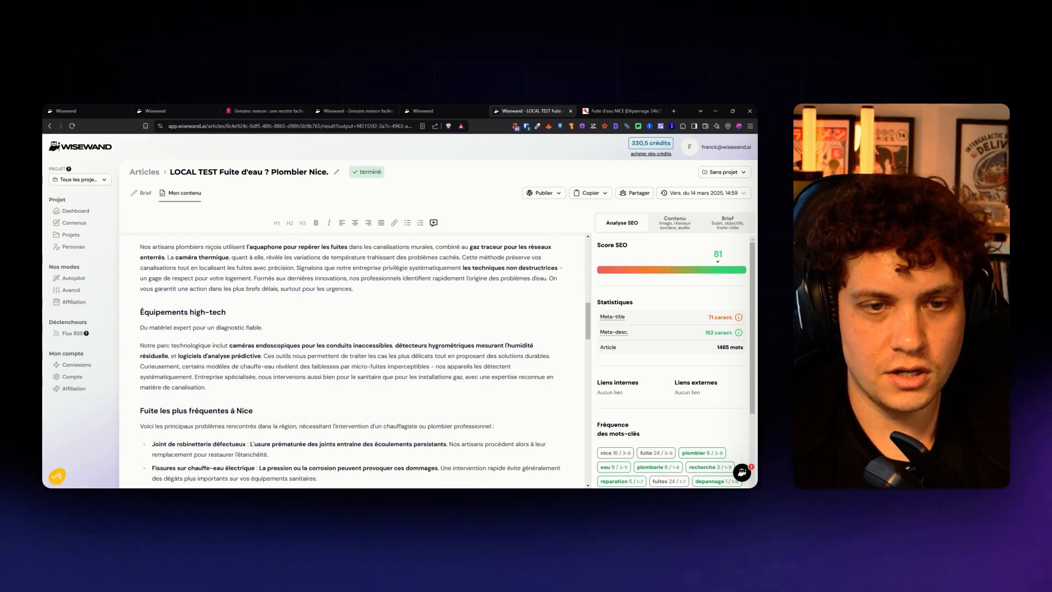
{"action": "left_click", "coordinate": [277, 346]}
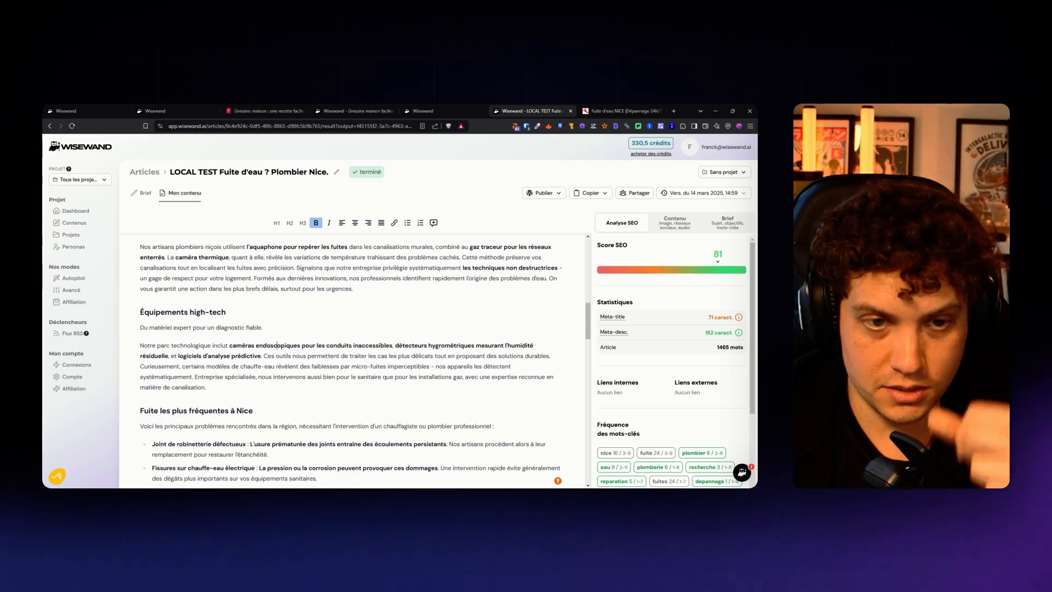
{"action": "scroll", "coordinate": [351, 361], "scroll_direction": "down", "scroll_amount": 3}
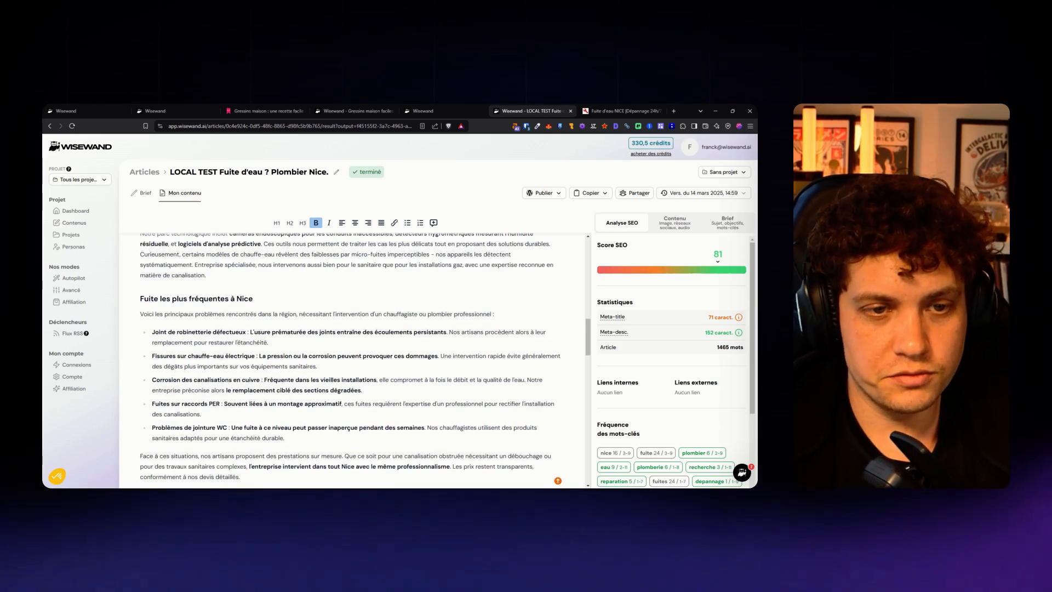
Read the plumber article from the most frequent leaks to the price elements, highlighting part of the pricing paragraph under Éléments de prix.
{"action": "scroll", "coordinate": [350, 361], "scroll_direction": "down", "scroll_amount": 5}
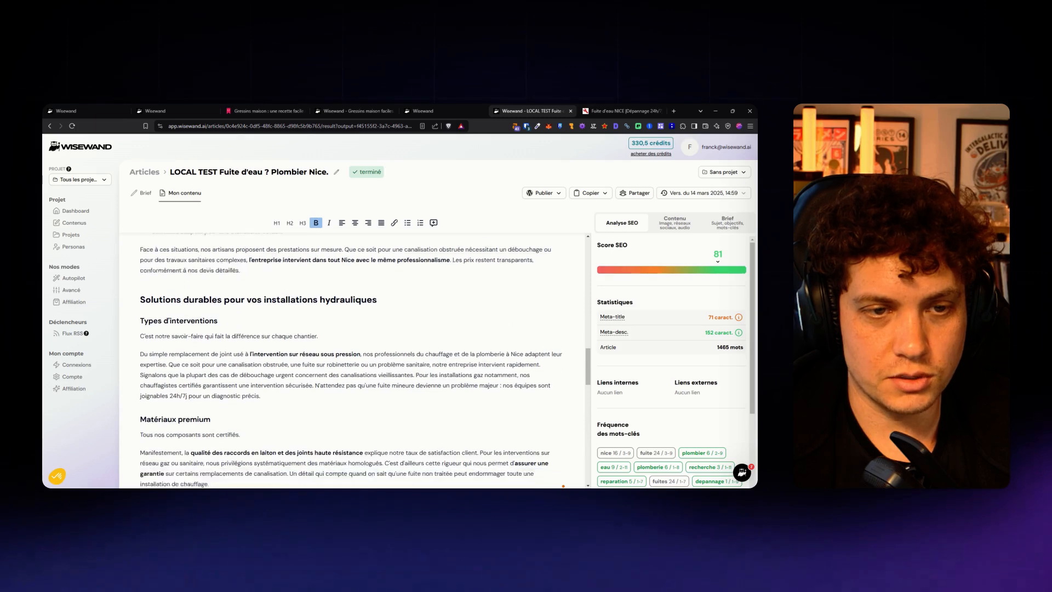
{"action": "scroll", "coordinate": [351, 361], "scroll_direction": "down", "scroll_amount": 3}
{"action": "scroll", "coordinate": [351, 362], "scroll_direction": "down", "scroll_amount": 8}
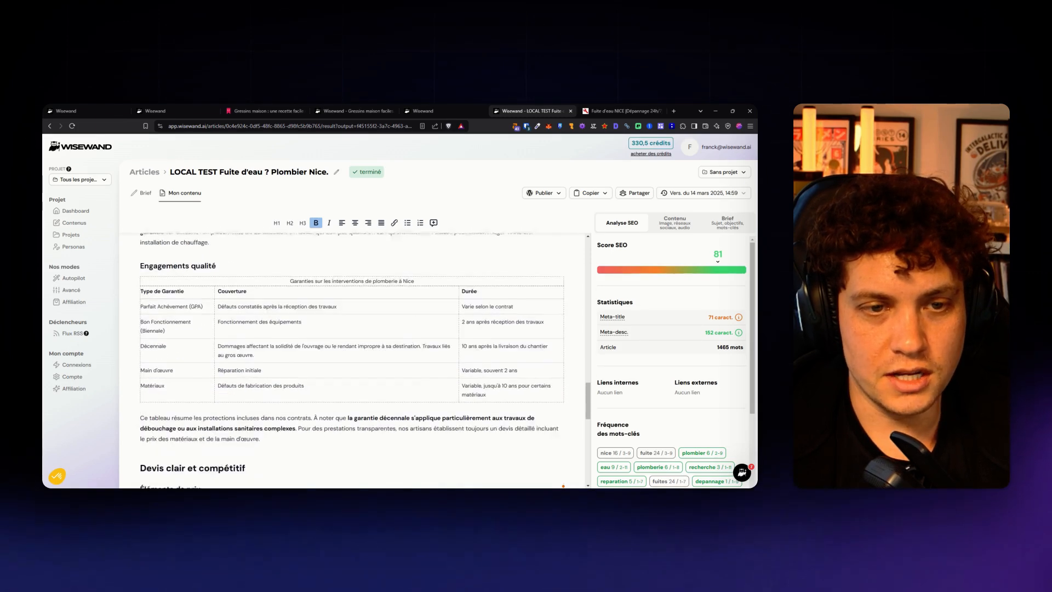
{"action": "left_click_drag", "start_coordinate": [140, 336], "coordinate": [261, 357]}
{"action": "left_click", "coordinate": [261, 357]}
{"action": "left_click_drag", "start_coordinate": [186, 356], "coordinate": [156, 346]}
{"action": "left_click", "coordinate": [156, 345]}
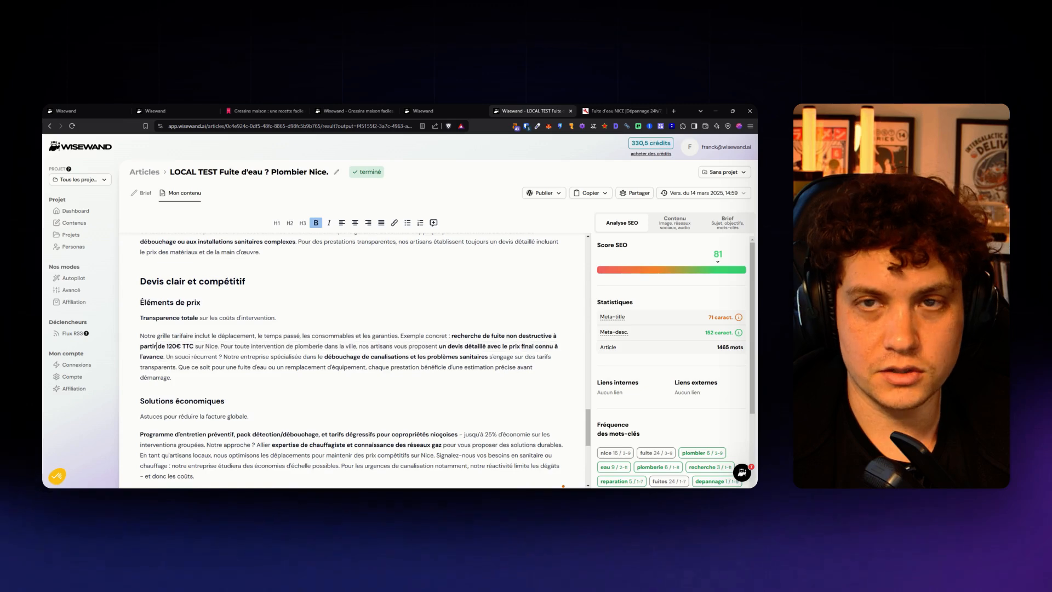
Review the types of intervention on the original DCI Nice leak page, and return to the plumber article's content.
{"action": "left_click", "coordinate": [621, 110]}
{"action": "scroll", "coordinate": [375, 283], "scroll_direction": "down", "scroll_amount": 5}
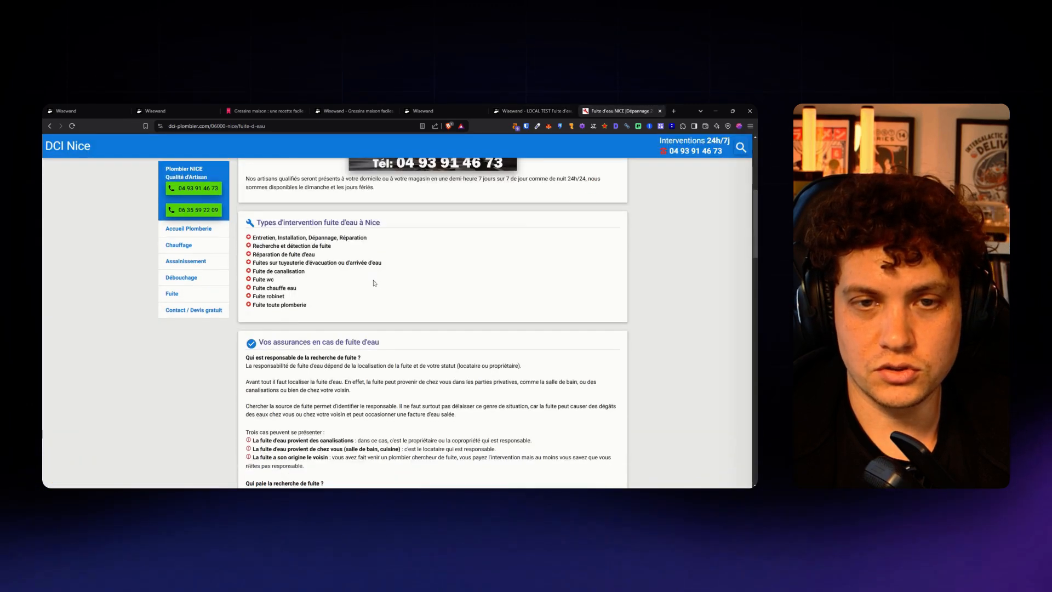
{"action": "scroll", "coordinate": [374, 283], "scroll_direction": "up", "scroll_amount": 5}
{"action": "left_click", "coordinate": [206, 111]}
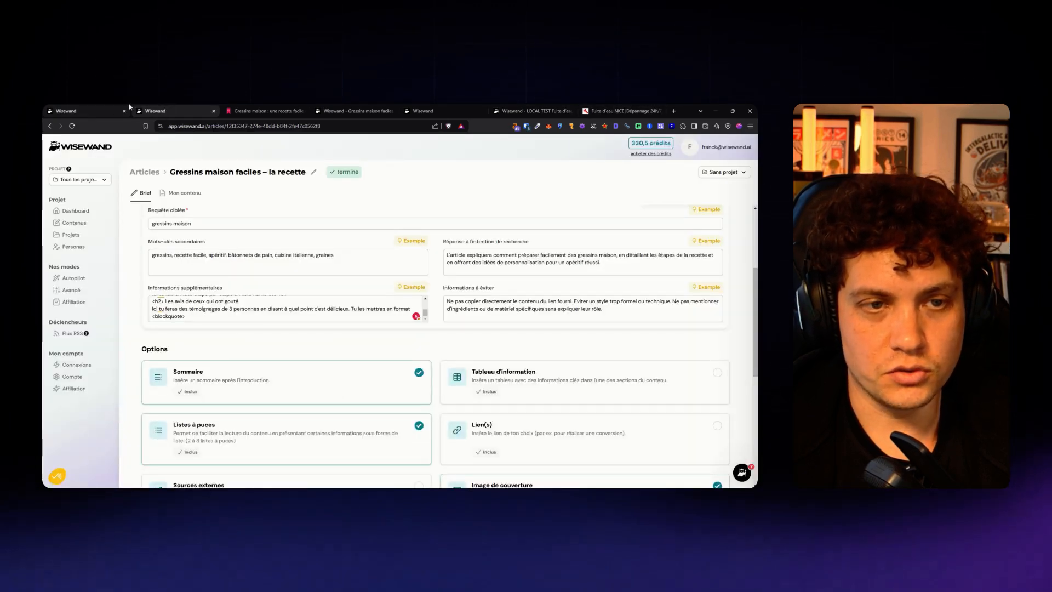
{"action": "left_click", "coordinate": [356, 111]}
{"action": "left_click", "coordinate": [534, 111]}
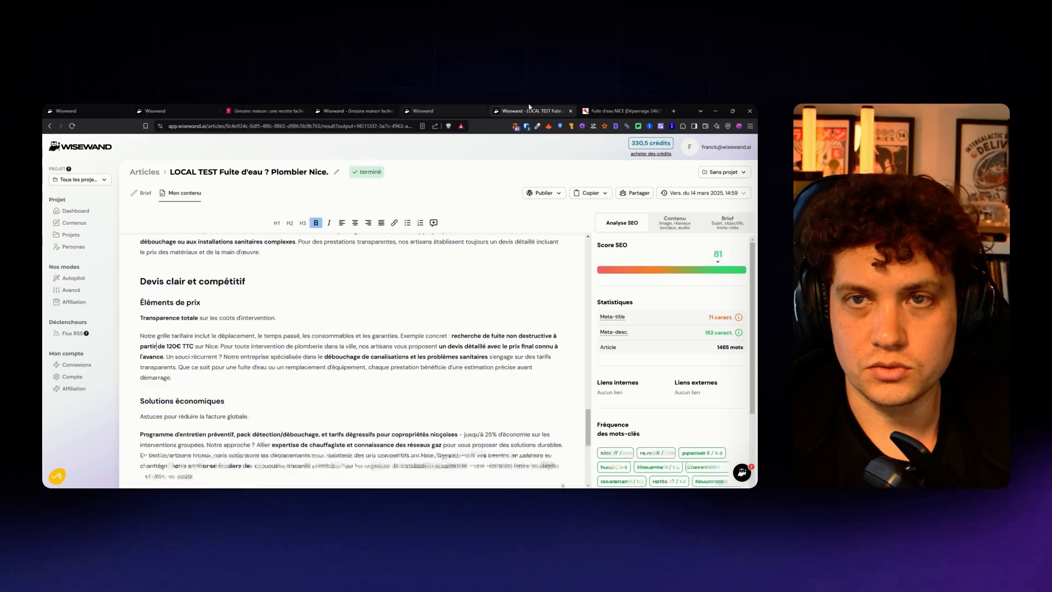
Read the plumber article's closing sections, highlighting the Retours d'expérience heading and its customer testimonial.
{"action": "scroll", "coordinate": [351, 356], "scroll_direction": "down", "scroll_amount": 2}
{"action": "scroll", "coordinate": [351, 356], "scroll_direction": "down", "scroll_amount": 3}
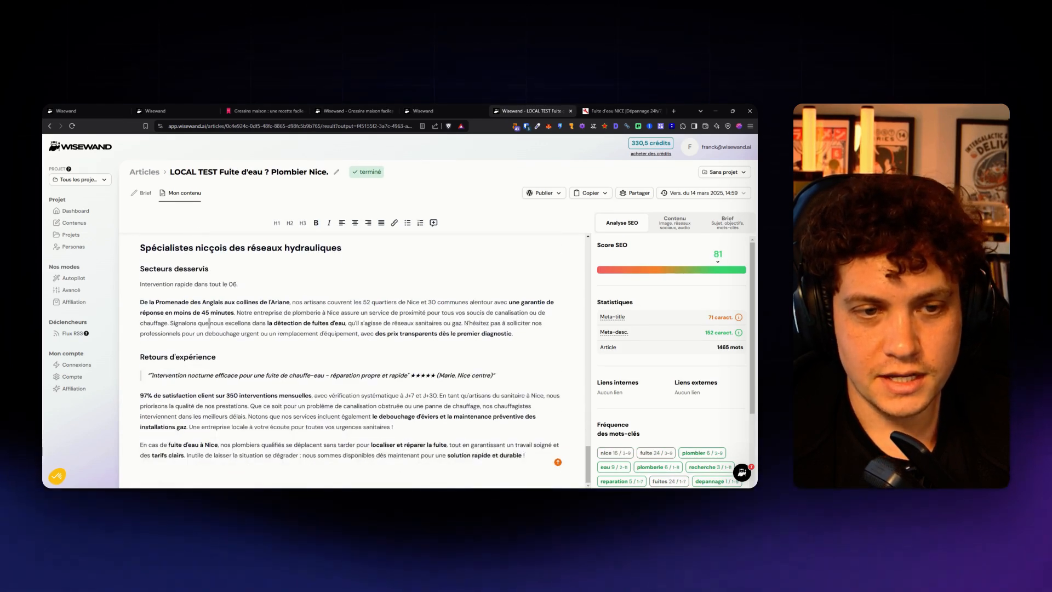
{"action": "left_click_drag", "start_coordinate": [148, 357], "coordinate": [184, 357]}
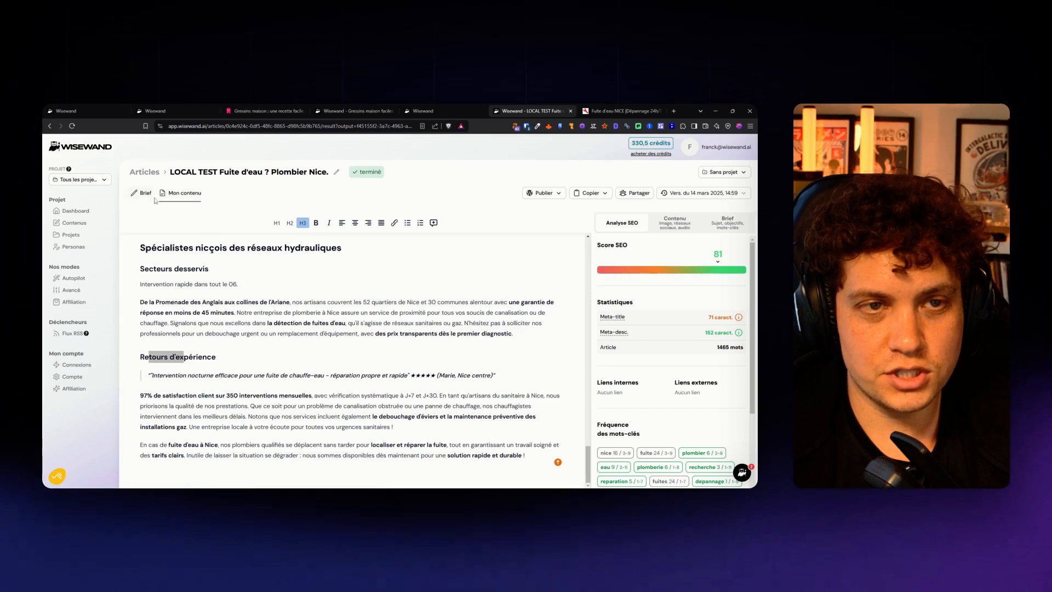
{"action": "left_click", "coordinate": [164, 375]}
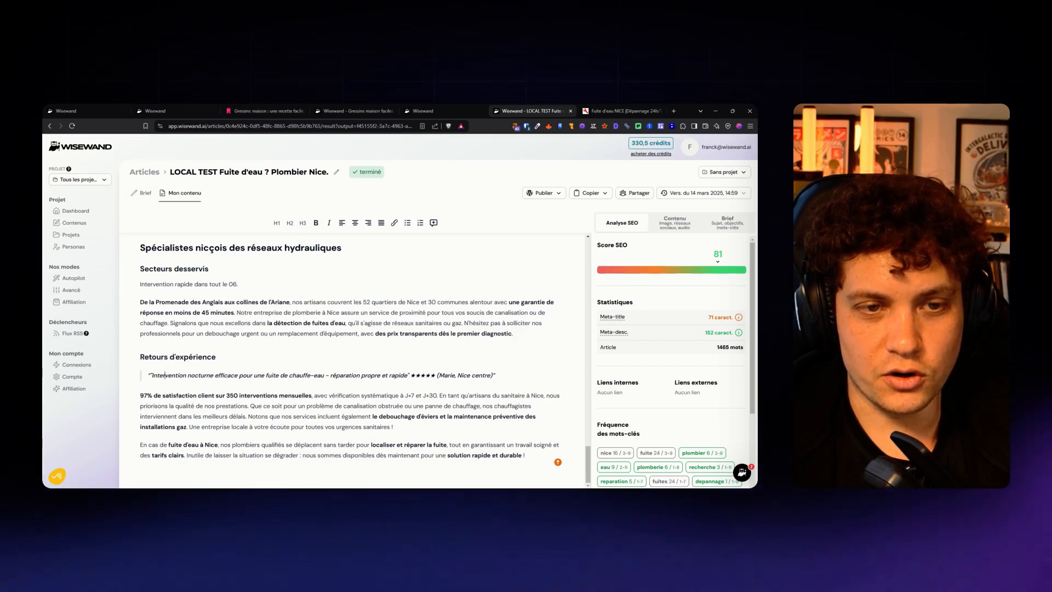
{"action": "left_click", "coordinate": [189, 357]}
{"action": "left_click_drag", "start_coordinate": [163, 375], "coordinate": [407, 375]}
{"action": "left_click", "coordinate": [408, 375]}
{"action": "type", "text": "\""}
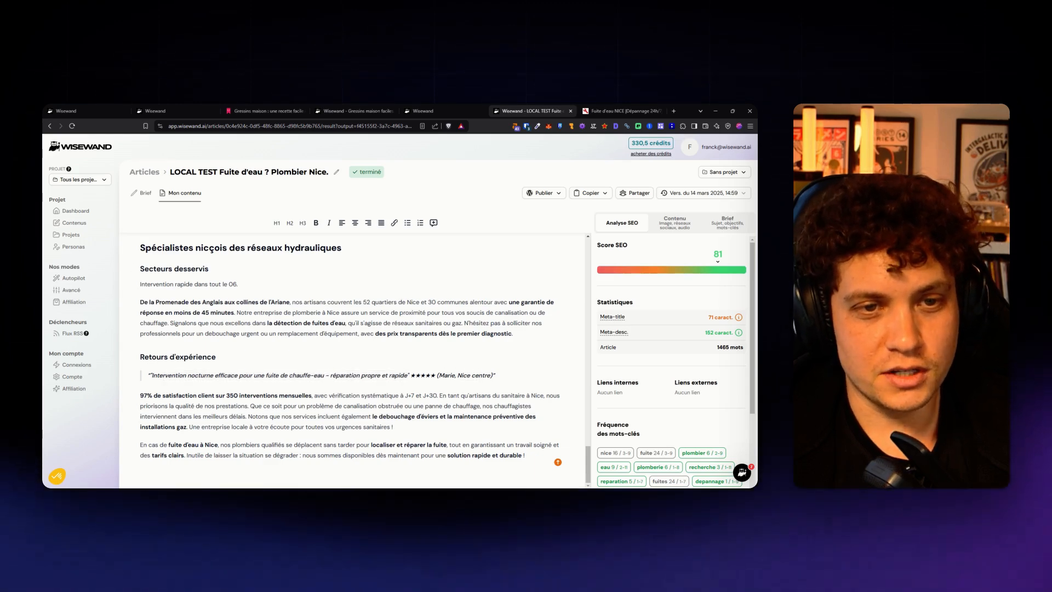
Highlight and examine the Secteurs desservis paragraph about the Nice districts and surrounding municipalities covered.
{"action": "left_click_drag", "start_coordinate": [155, 302], "coordinate": [513, 334]}
{"action": "left_click", "coordinate": [306, 302]}
{"action": "left_click", "coordinate": [514, 333]}
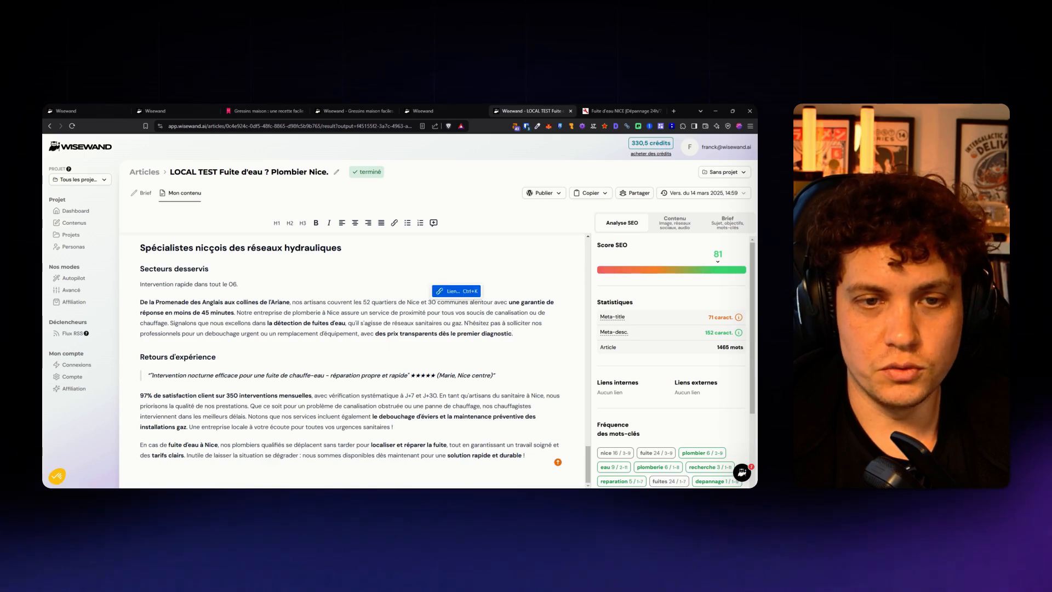
{"action": "left_click", "coordinate": [391, 302]}
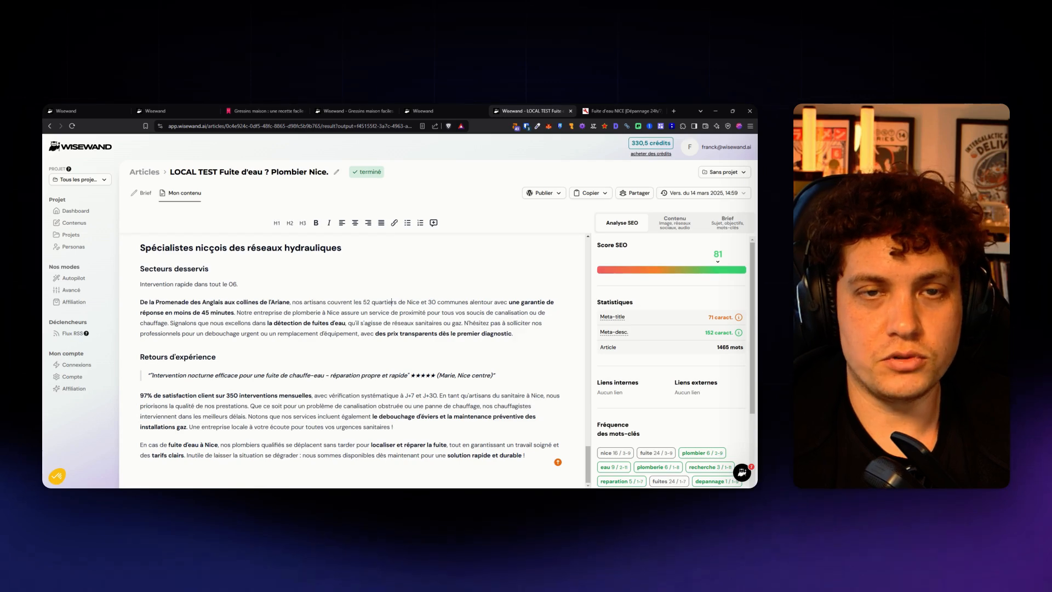
Reopen the plumber article's brief and review its persona setting and the supplementary information about the services to present.
{"action": "scroll", "coordinate": [350, 356], "scroll_direction": "up", "scroll_amount": 10}
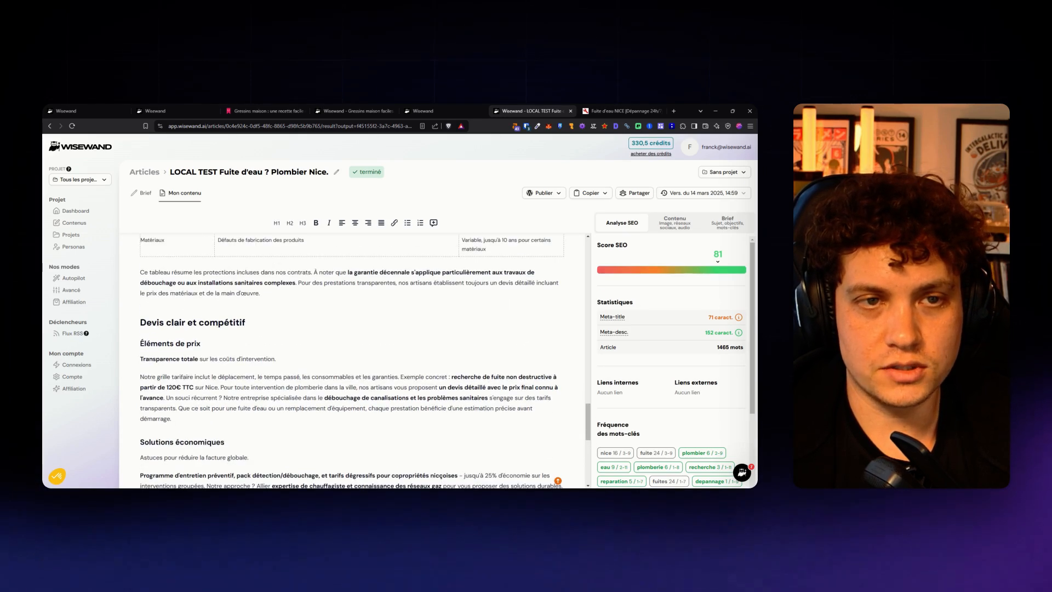
{"action": "left_click", "coordinate": [142, 193]}
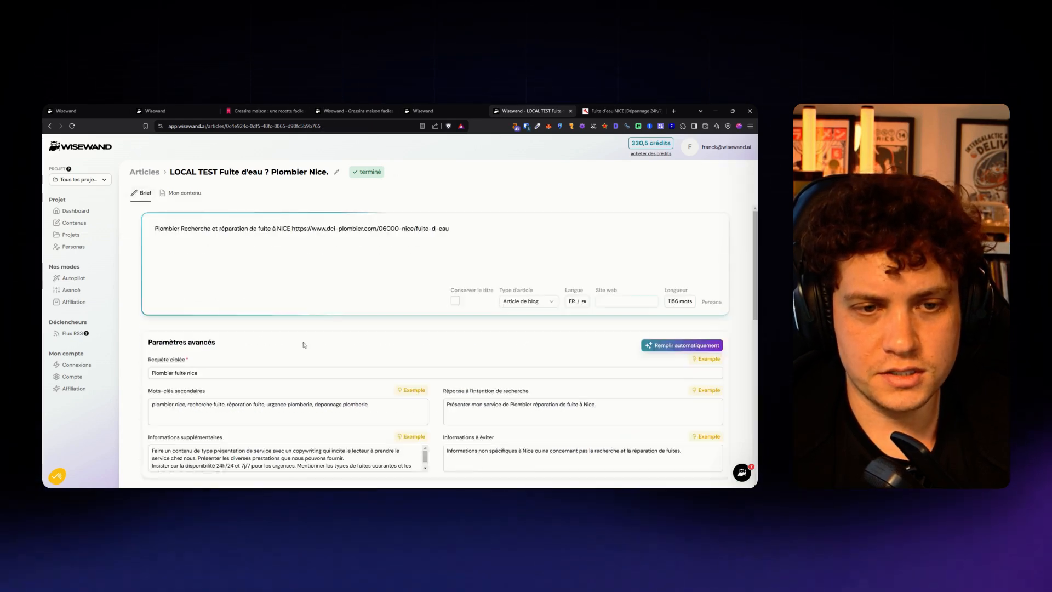
{"action": "scroll", "coordinate": [290, 362], "scroll_direction": "down", "scroll_amount": 2}
{"action": "left_click", "coordinate": [288, 346]}
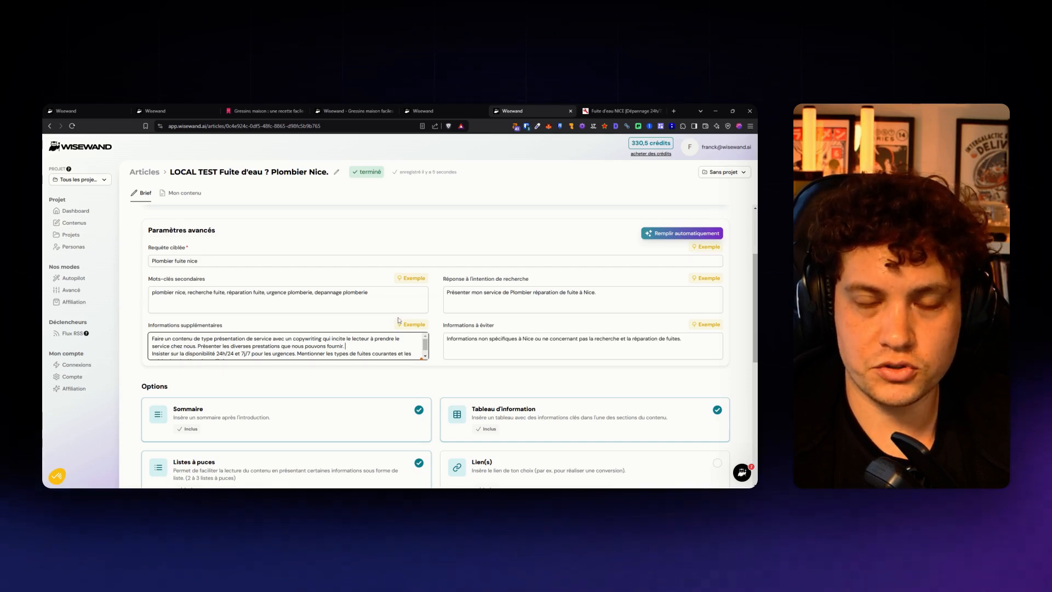
{"action": "scroll", "coordinate": [371, 310], "scroll_direction": "up", "scroll_amount": 3}
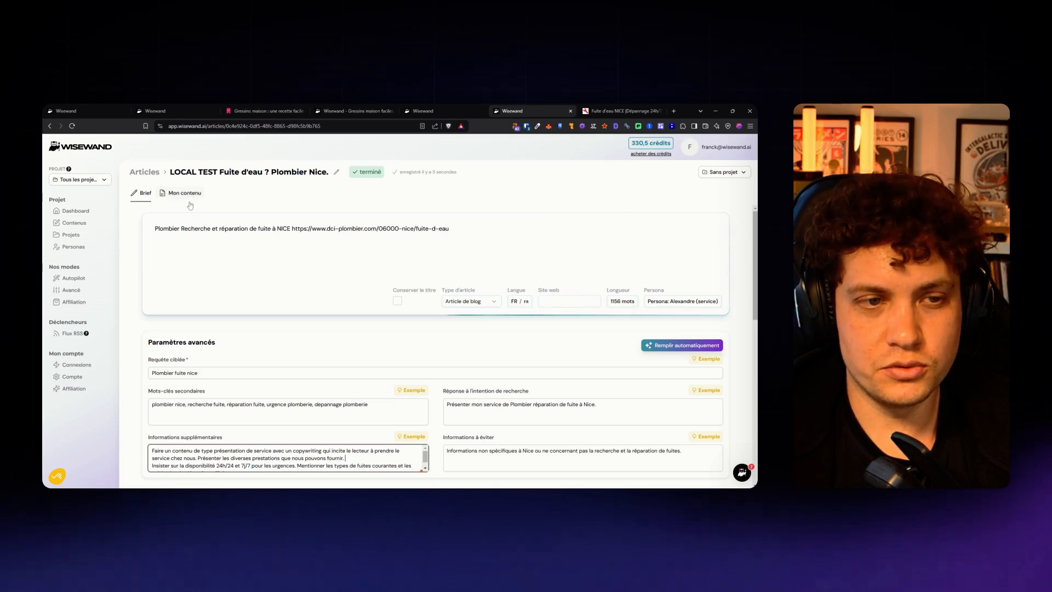
{"action": "scroll", "coordinate": [200, 204], "scroll_direction": "down", "scroll_amount": 2}
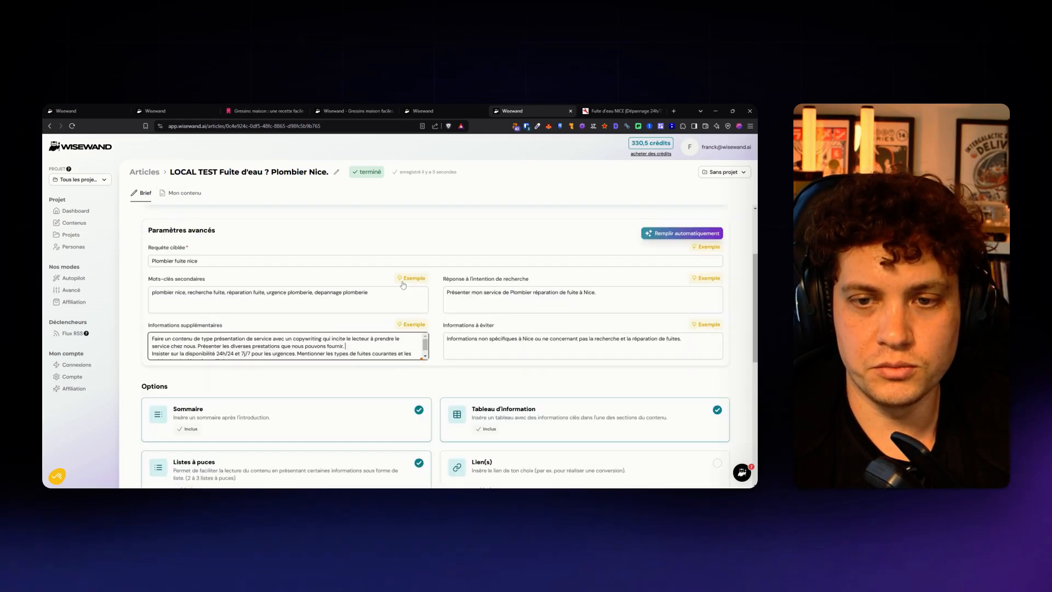